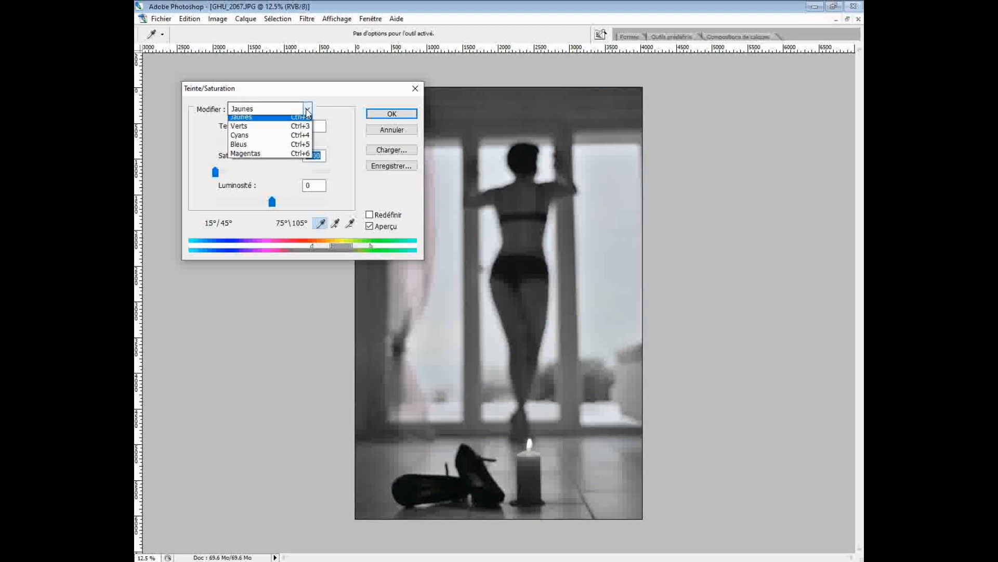
# Set the Saturation of the Verts and Cyans ranges to -100 in Teinte/Saturation
pyautogui.click(263, 149)
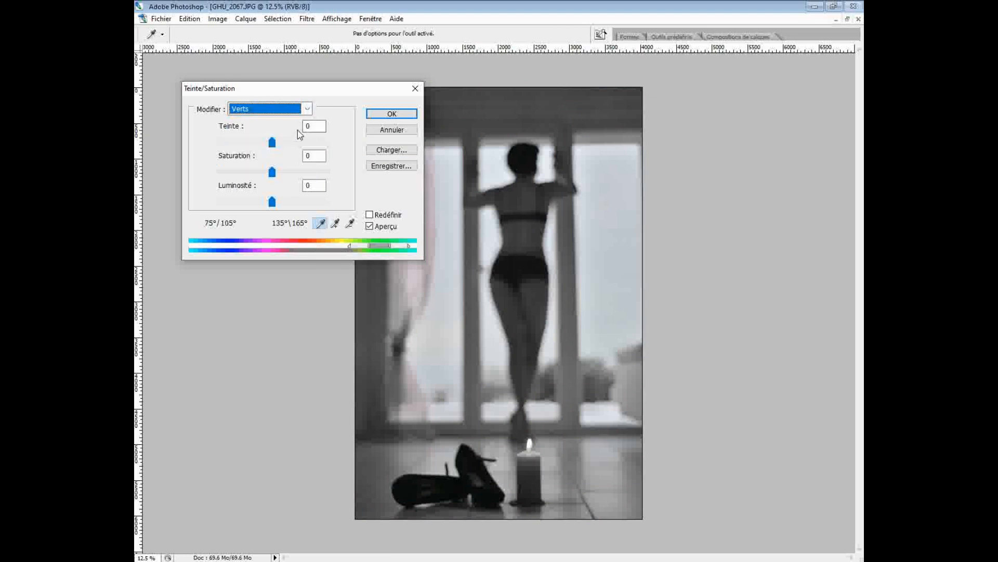
pyautogui.moveTo(272, 172); pyautogui.dragTo(211, 180)
pyautogui.click(307, 108)
pyautogui.click(296, 156)
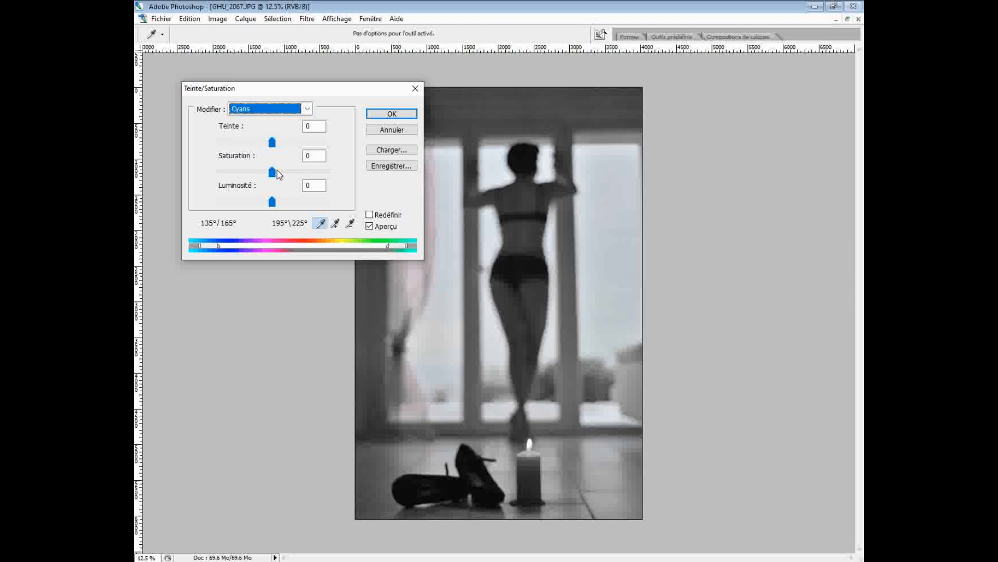
pyautogui.moveTo(276, 170); pyautogui.dragTo(213, 172)
# Set the Saturation of the Bleus and Magentas ranges to -100
pyautogui.click(308, 109)
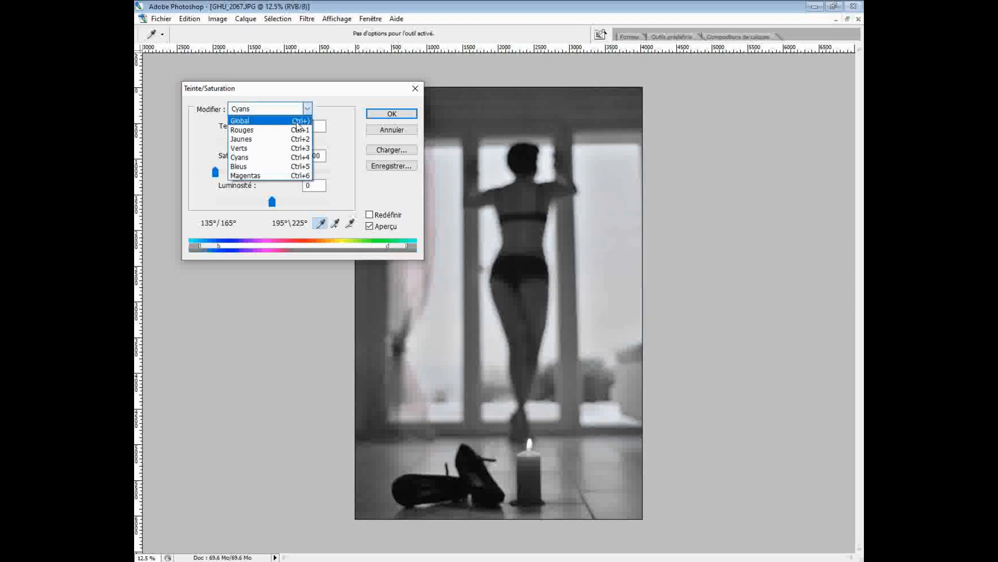
pyautogui.click(257, 170)
pyautogui.moveTo(272, 172); pyautogui.dragTo(214, 173)
pyautogui.click(309, 111)
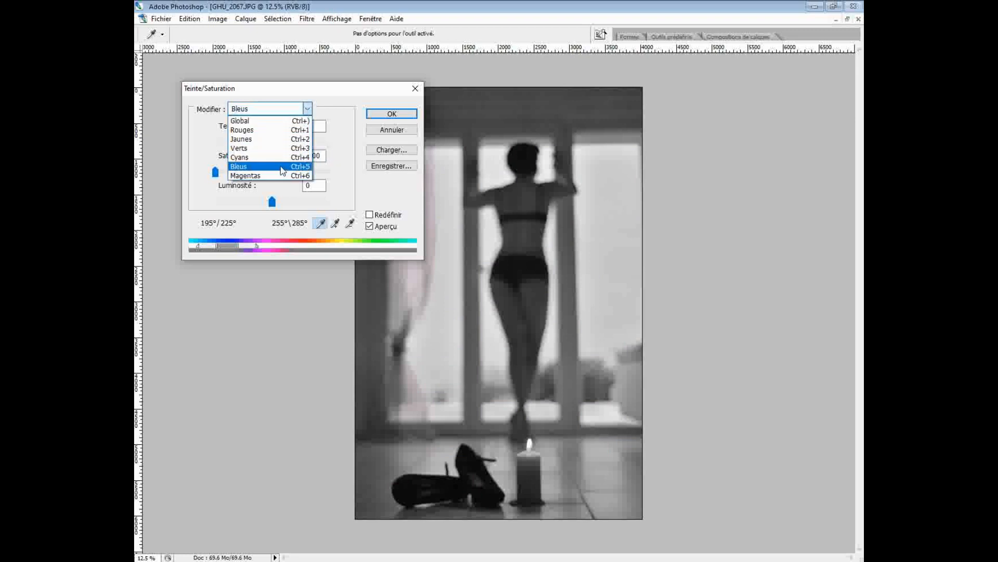
pyautogui.click(279, 170)
pyautogui.click(302, 110)
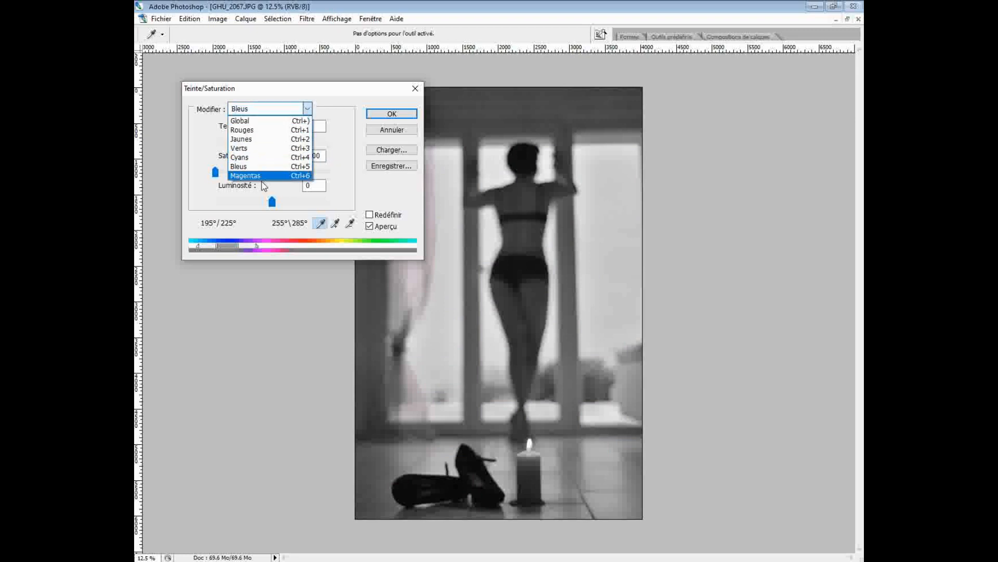
pyautogui.click(271, 170)
pyautogui.click(303, 110)
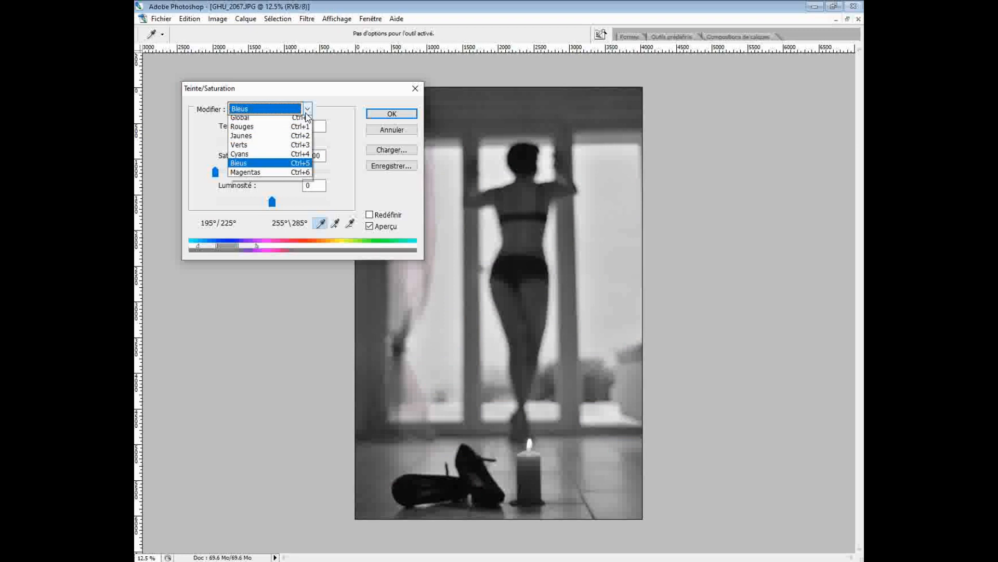
pyautogui.click(269, 178)
pyautogui.moveTo(271, 172); pyautogui.dragTo(183, 168)
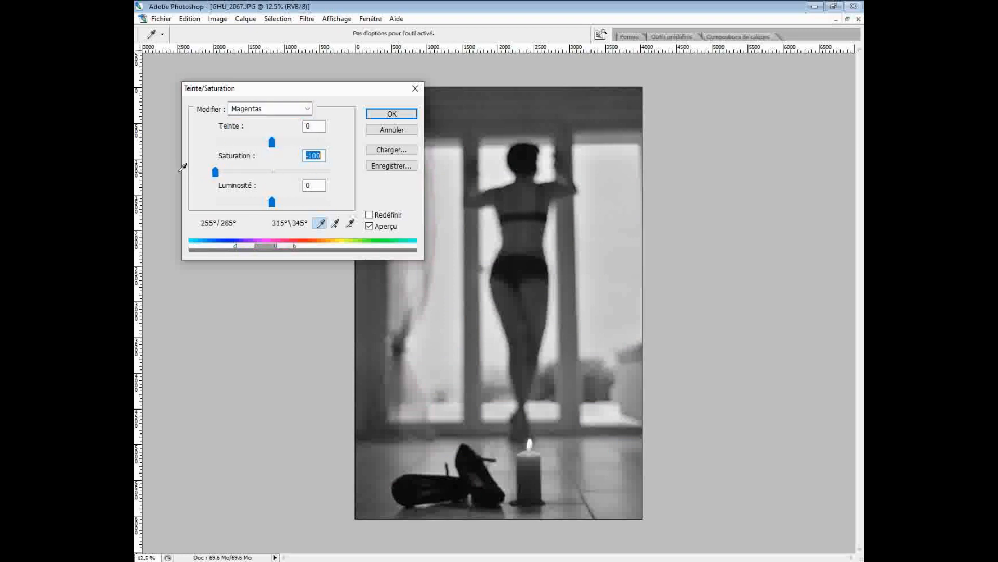
# Raise the Luminosité of the Rouges and Jaunes ranges to +100
pyautogui.click(307, 109)
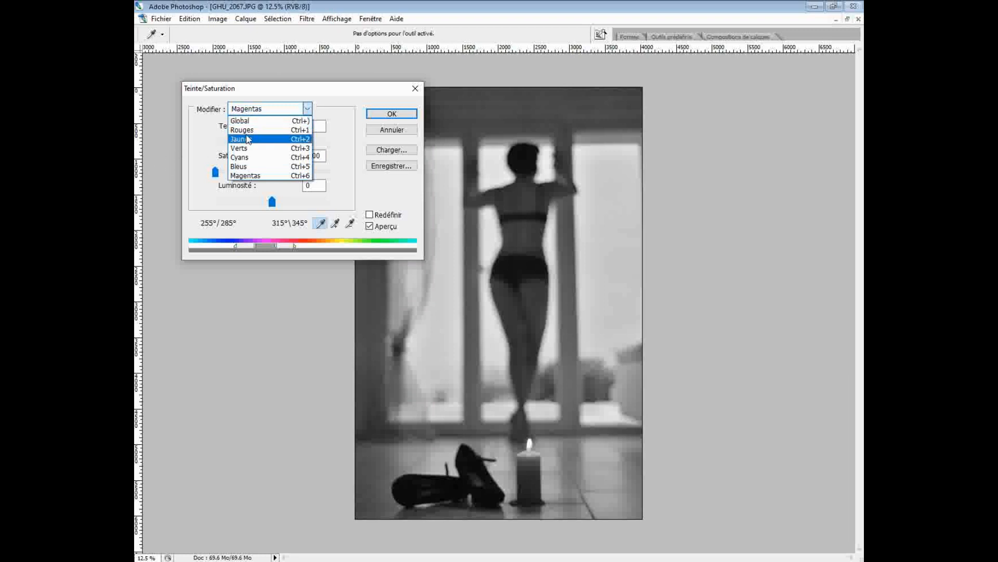
pyautogui.click(247, 133)
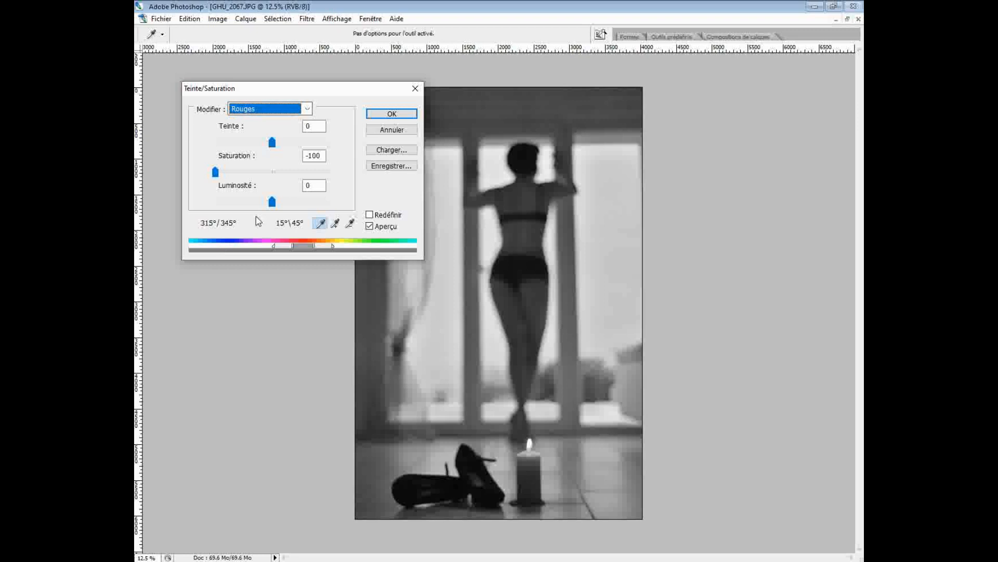
pyautogui.moveTo(272, 203); pyautogui.dragTo(333, 211)
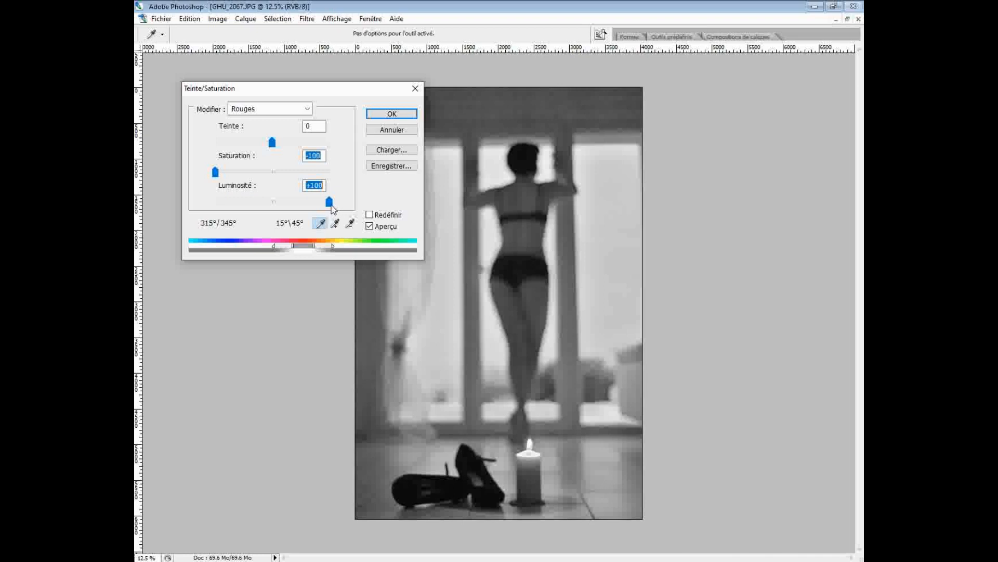
pyautogui.click(308, 109)
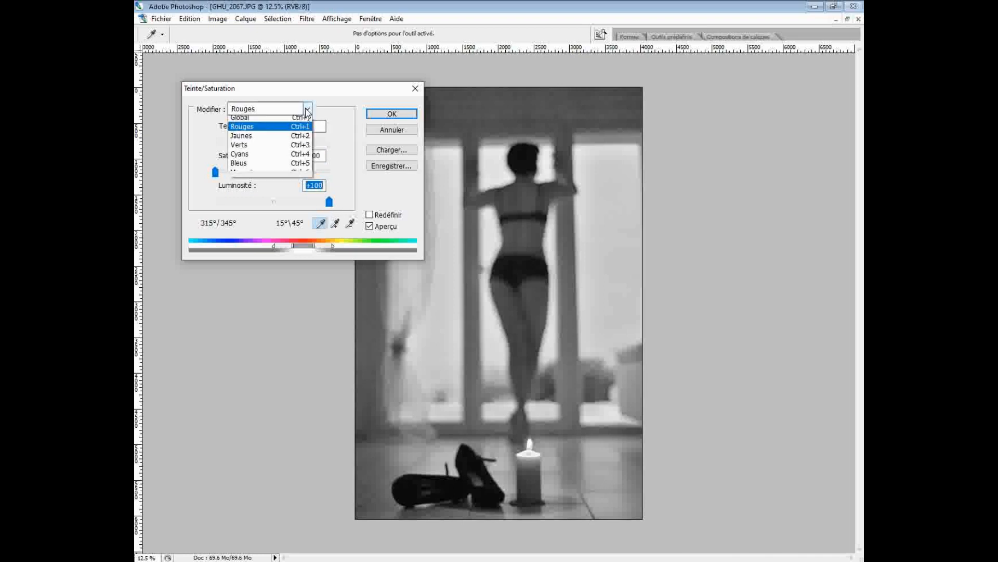
pyautogui.click(244, 135)
pyautogui.moveTo(269, 209); pyautogui.dragTo(331, 203)
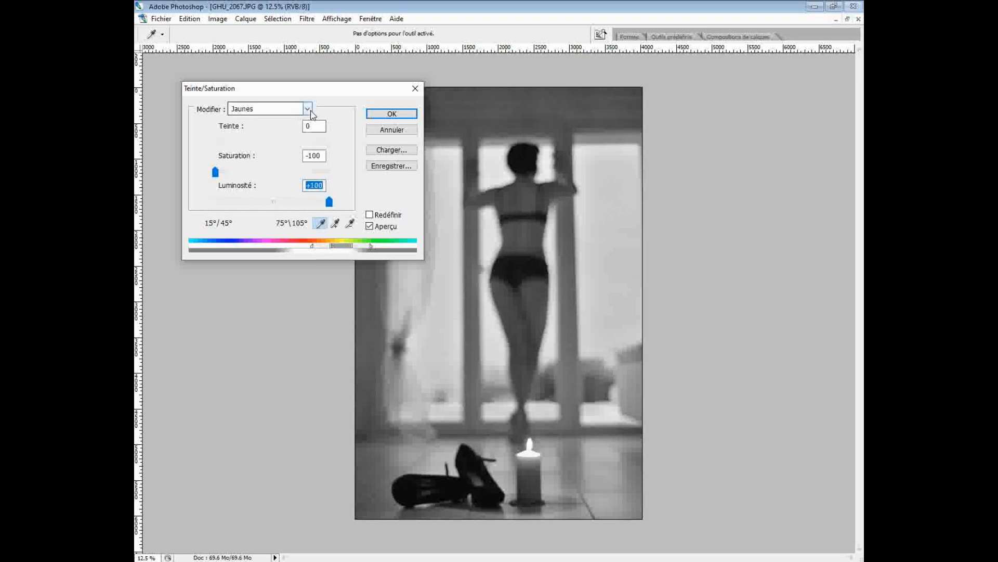
# Raise the Luminosité of the Verts range to about +96 and of the Cyans range to +100
pyautogui.click(311, 112)
pyautogui.click(244, 147)
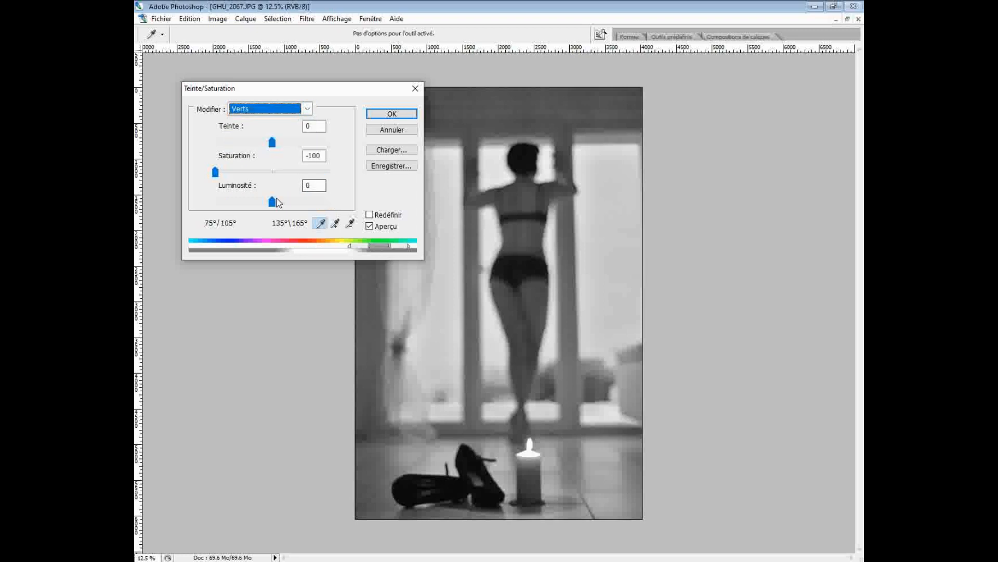
pyautogui.moveTo(271, 202); pyautogui.dragTo(327, 203)
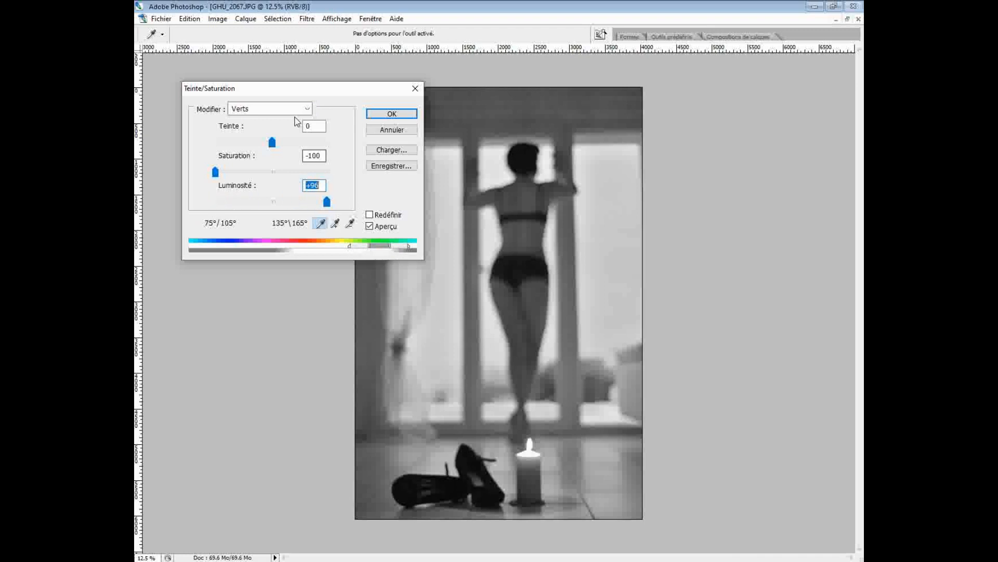
pyautogui.click(270, 109)
pyautogui.click(251, 157)
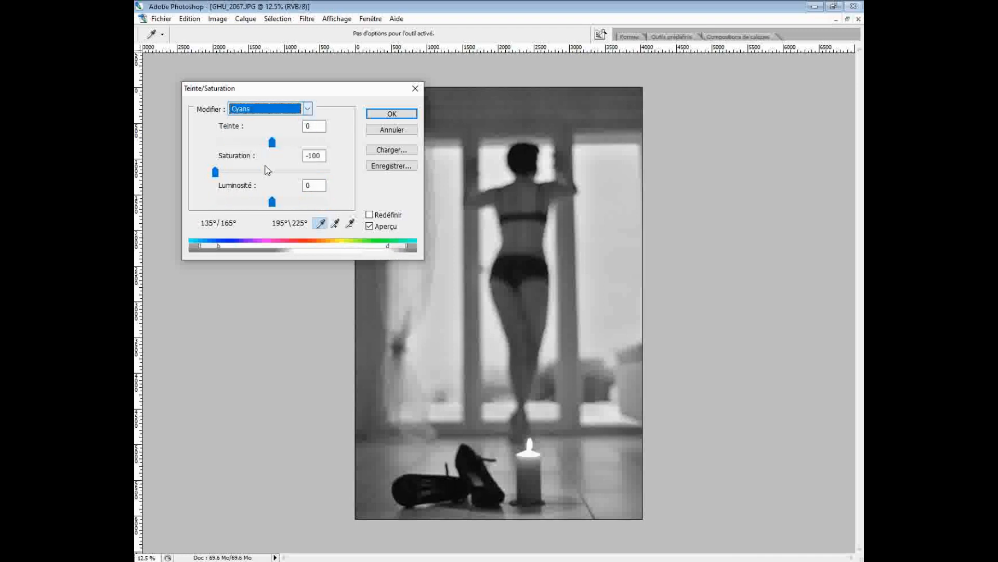
pyautogui.moveTo(272, 202); pyautogui.dragTo(337, 203)
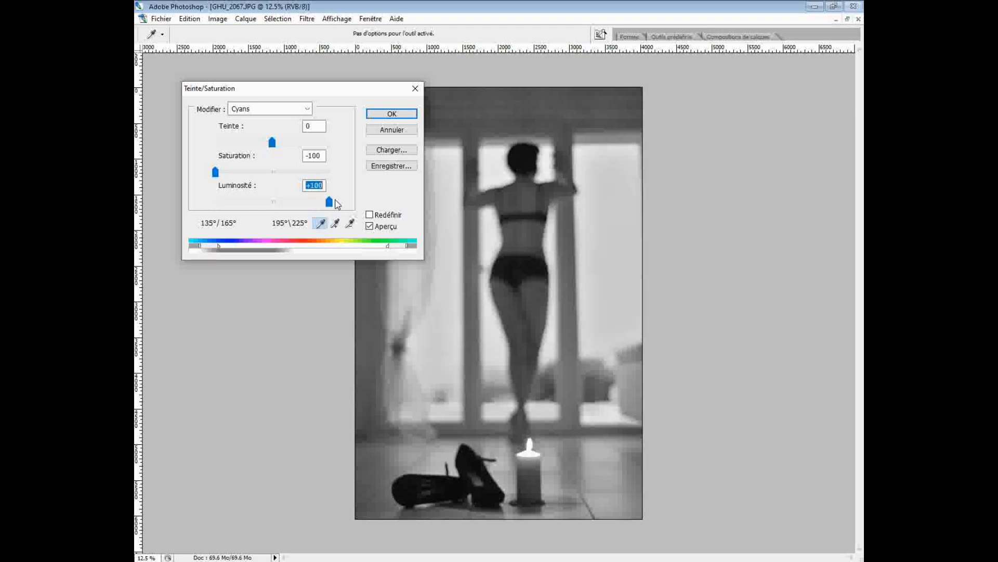
# Set the Luminosité of Bleus to +94 and of Magentas to +37, and apply the Teinte/Saturation adjustment
pyautogui.click(307, 108)
pyautogui.click(270, 167)
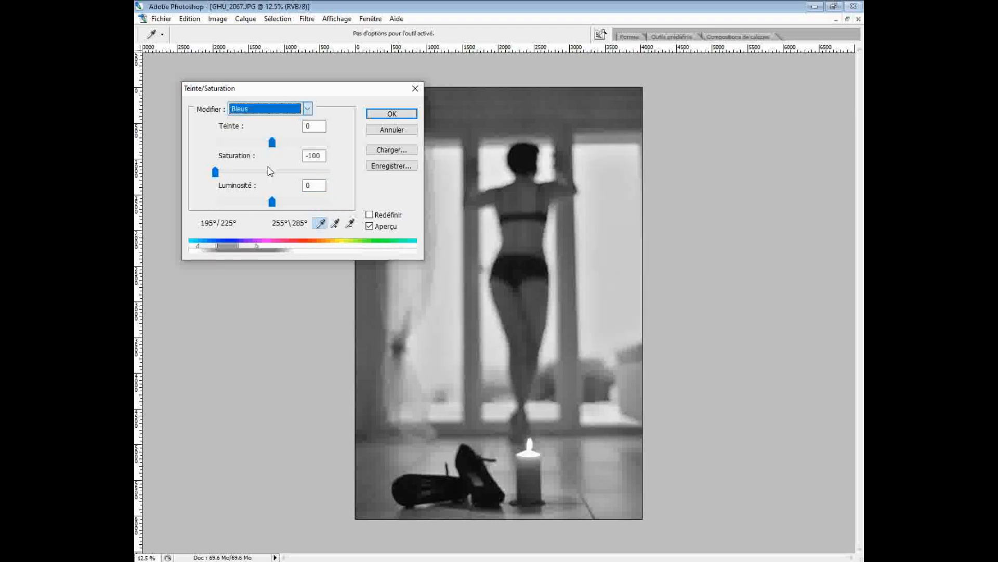
pyautogui.moveTo(273, 202); pyautogui.dragTo(338, 201)
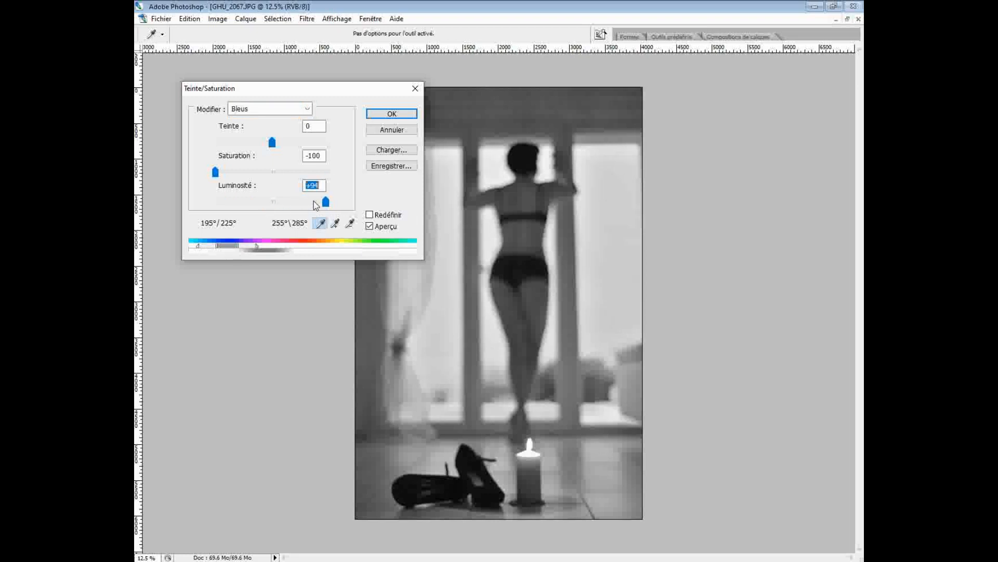
pyautogui.click(311, 110)
pyautogui.click(270, 179)
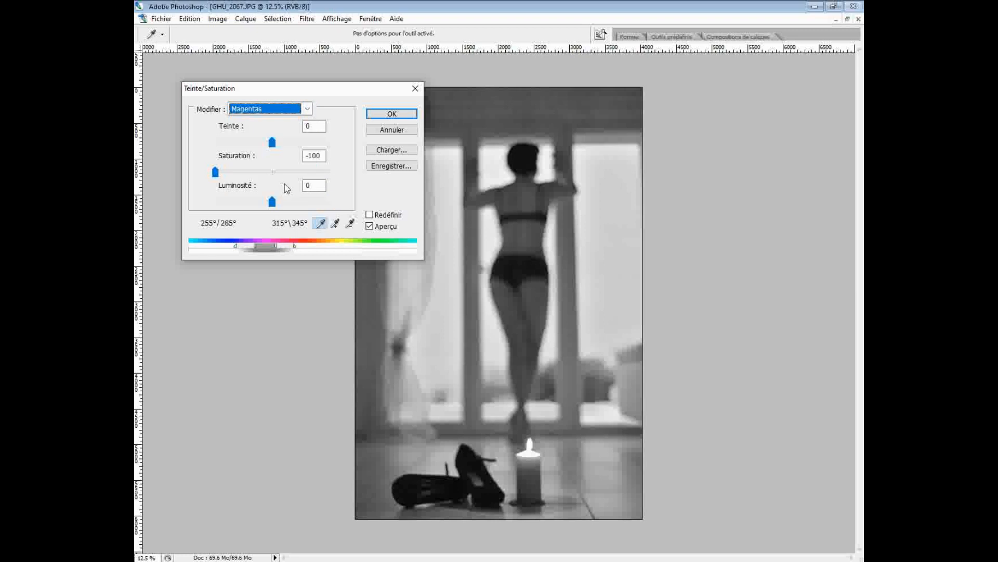
pyautogui.moveTo(273, 202); pyautogui.dragTo(293, 210)
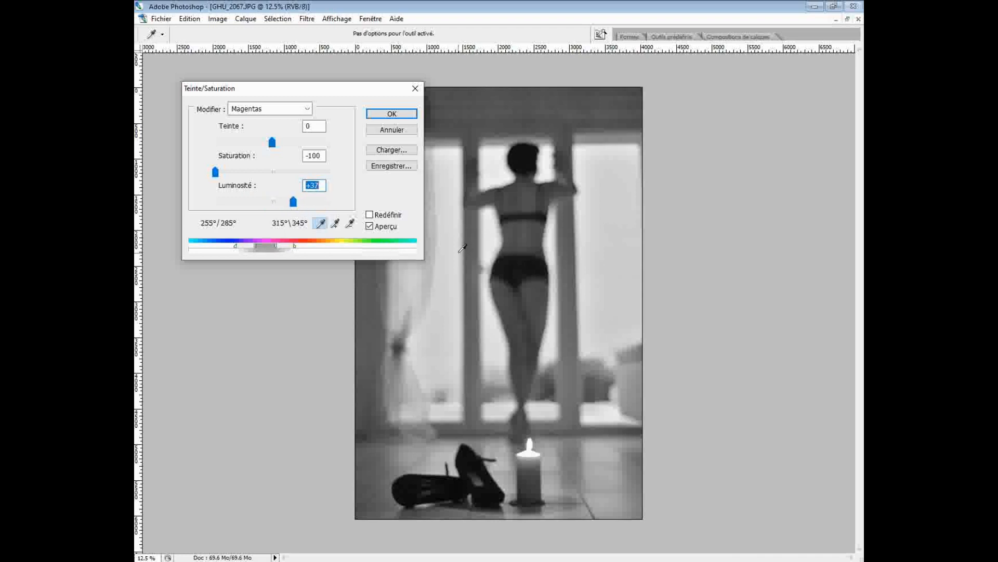
pyautogui.click(392, 114)
pyautogui.press('c')
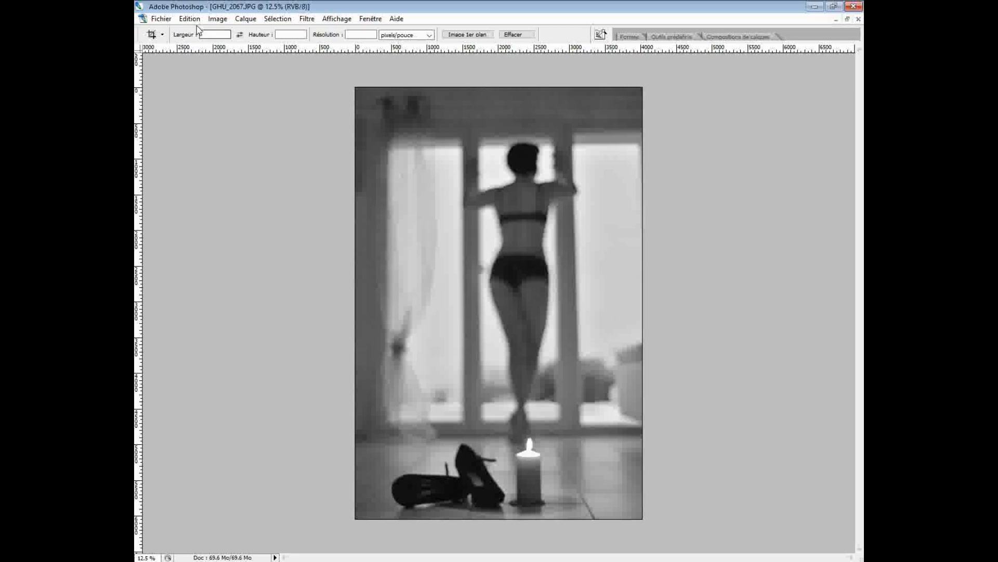
# Apply a Niveaux adjustment on the RVB channel with the white input level at 247 and the midtones at about 1.02
pyautogui.click(217, 19)
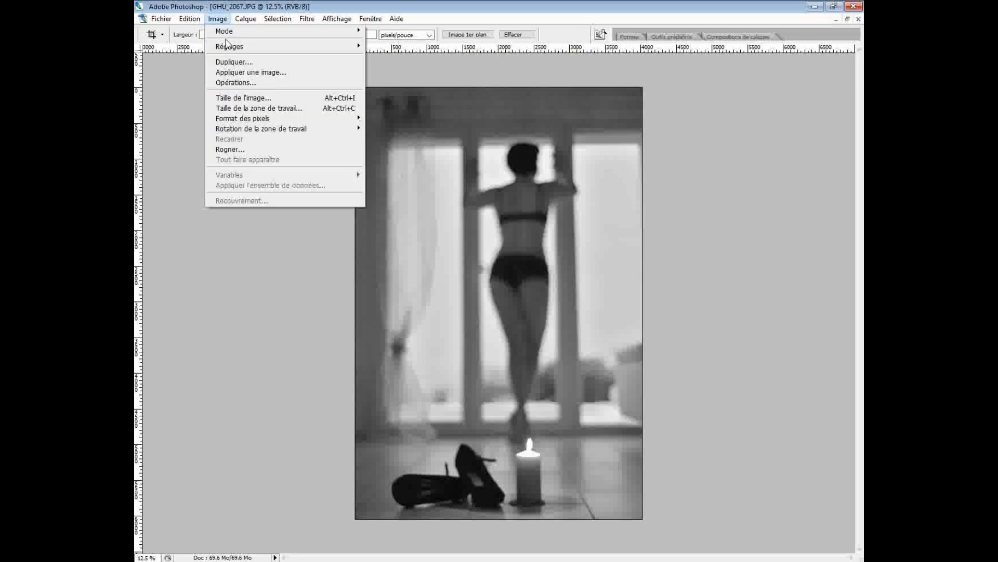
pyautogui.moveTo(239, 48)
pyautogui.click(389, 47)
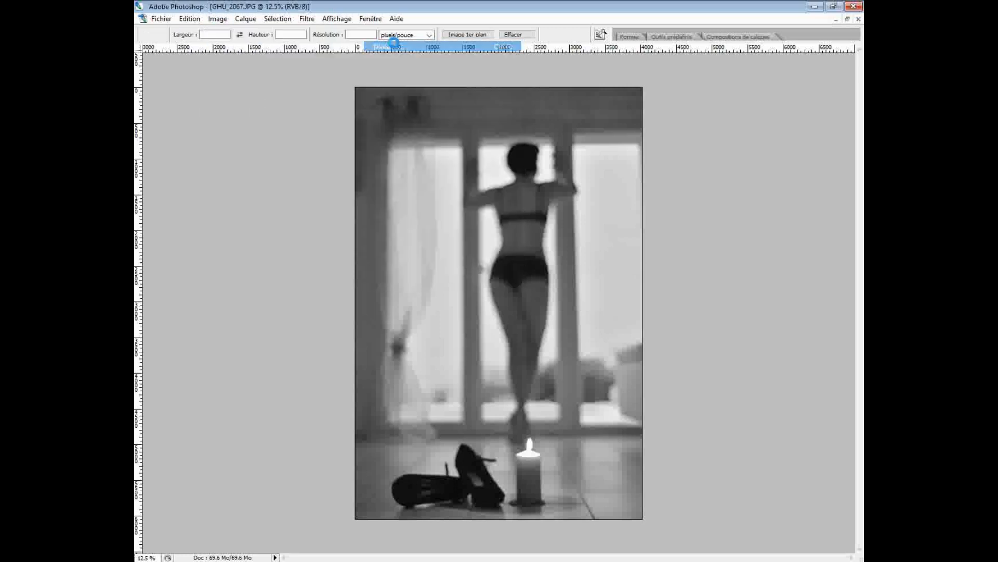
pyautogui.moveTo(96, 229); pyautogui.dragTo(316, 155)
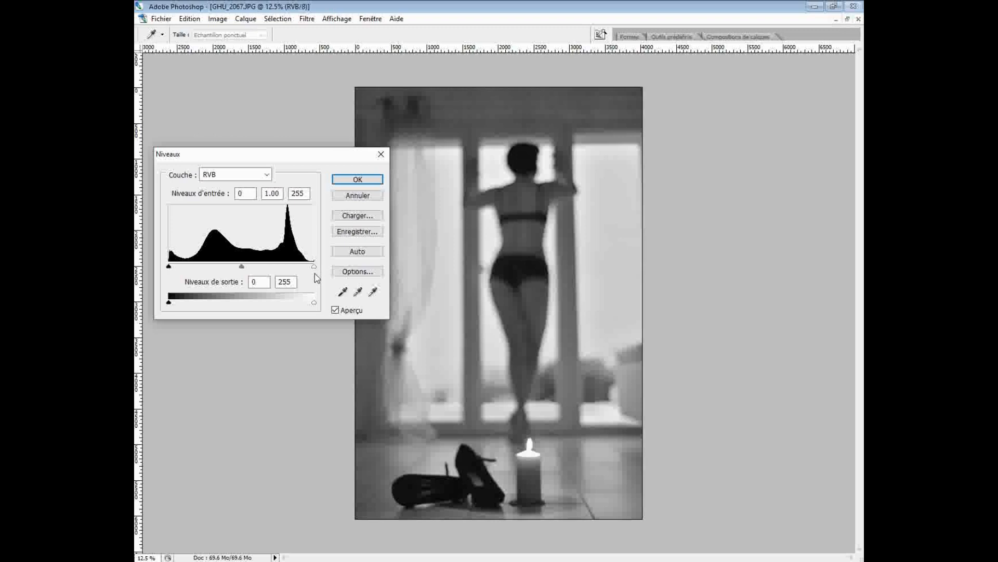
pyautogui.moveTo(314, 267); pyautogui.dragTo(311, 270)
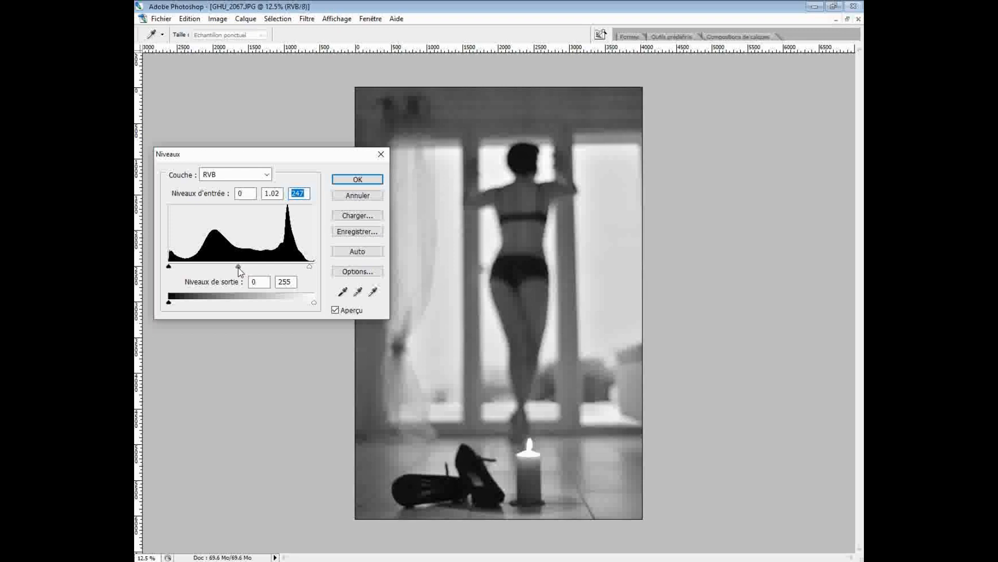
pyautogui.moveTo(243, 270)
pyautogui.mouseDown()
pyautogui.moveTo(227, 270)
pyautogui.moveTo(238, 274)
pyautogui.mouseUp()
pyautogui.click(356, 180)
pyautogui.press('c')
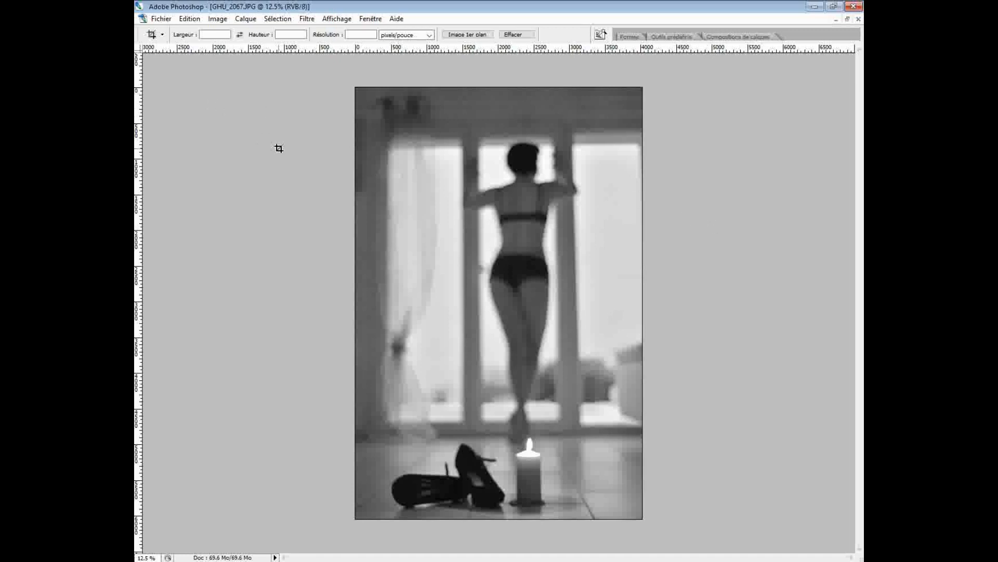
# Convert the image mode to Niveaux de gris, discarding the colour information, and back to Couleurs RVB
pyautogui.click(217, 19)
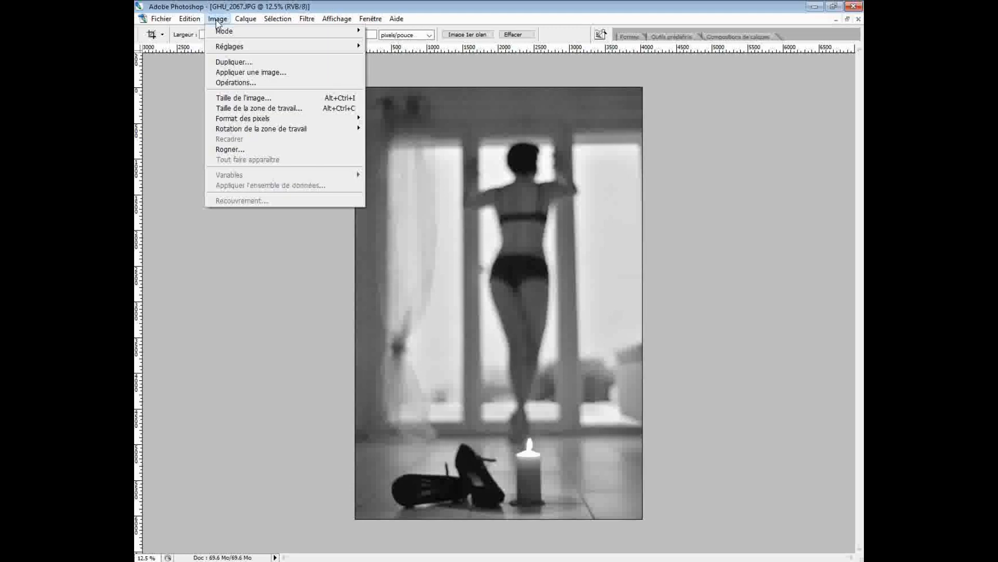
pyautogui.moveTo(255, 34)
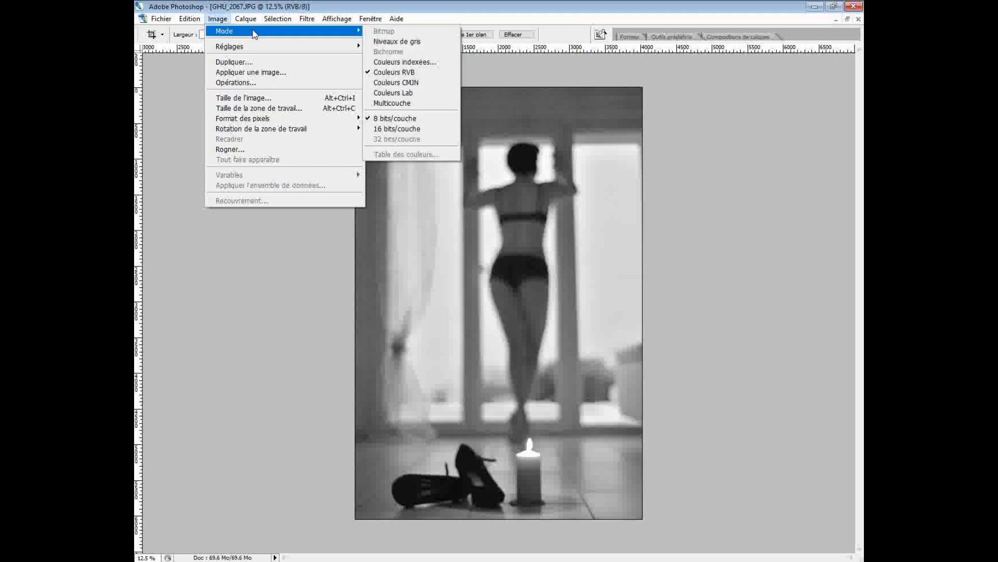
pyautogui.click(396, 42)
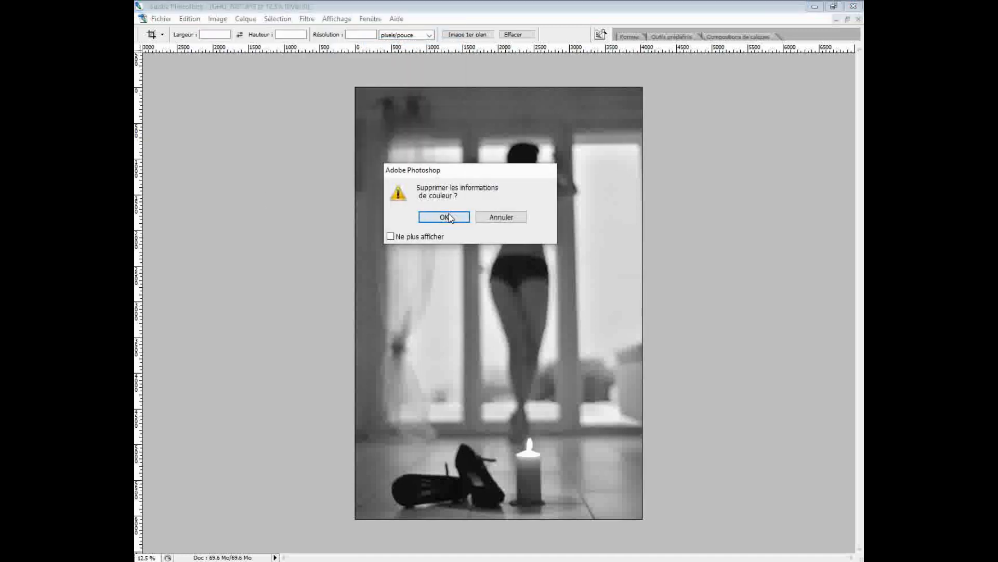
pyautogui.click(430, 216)
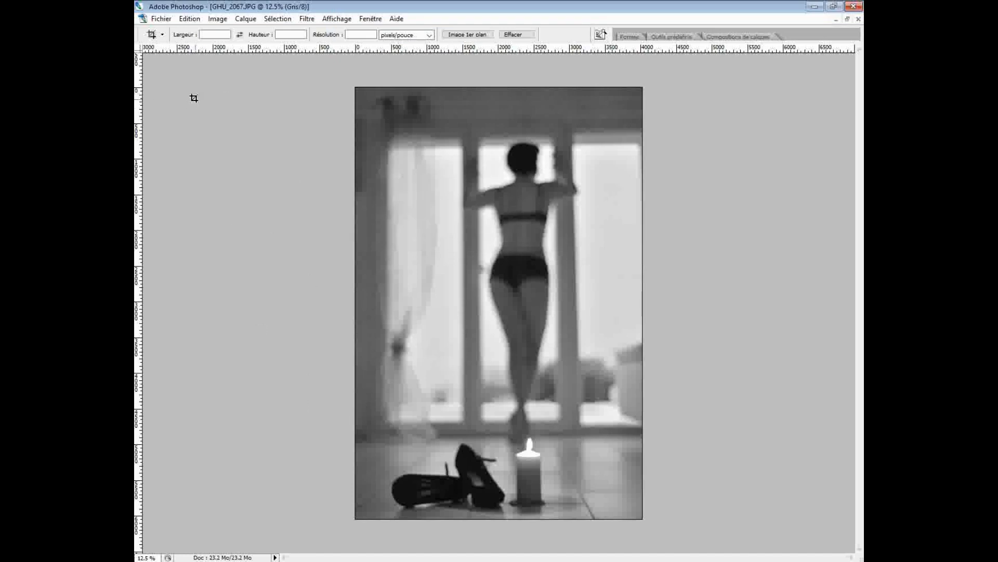
pyautogui.click(217, 19)
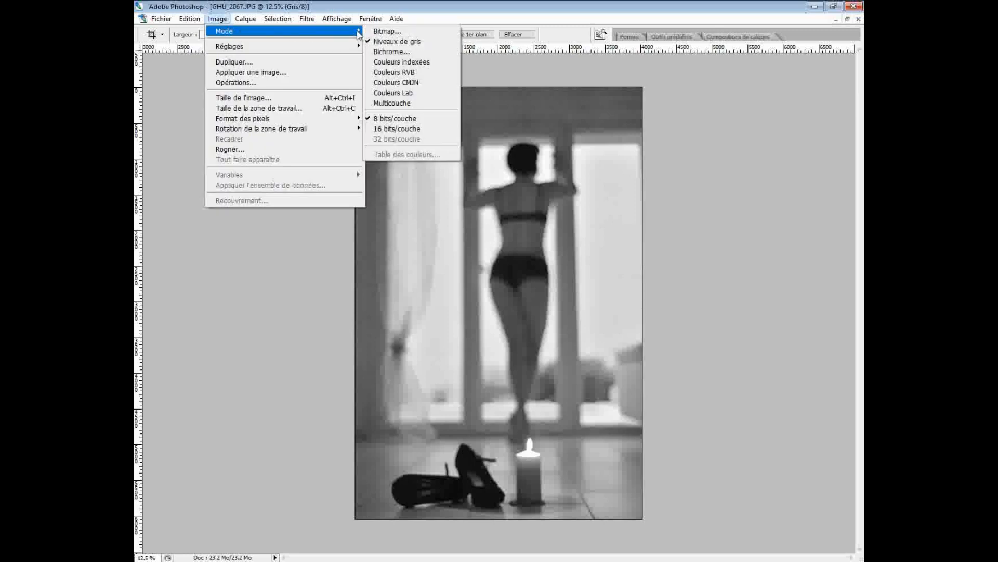
pyautogui.click(403, 74)
# Start a Courbes adjustment and lower the highlight endpoint of the Rouge channel to an output of 138
pyautogui.click(219, 21)
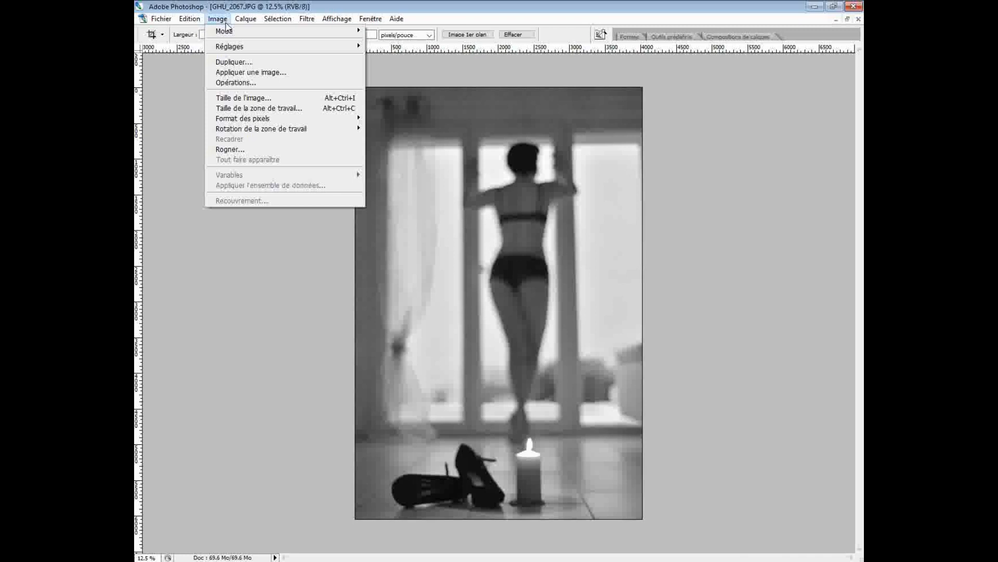
pyautogui.moveTo(240, 49)
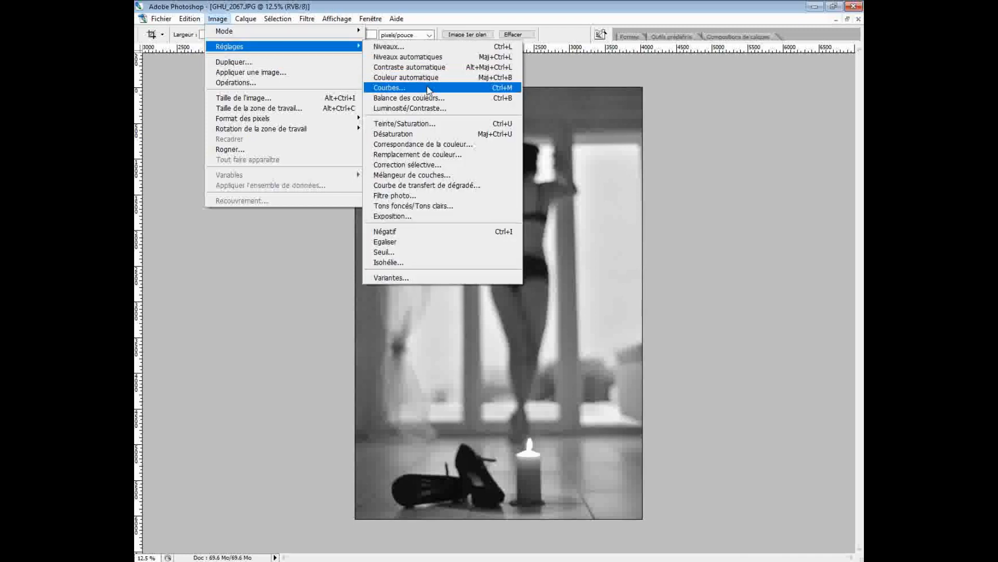
pyautogui.click(410, 87)
pyautogui.moveTo(502, 128); pyautogui.dragTo(255, 119)
pyautogui.click(275, 134)
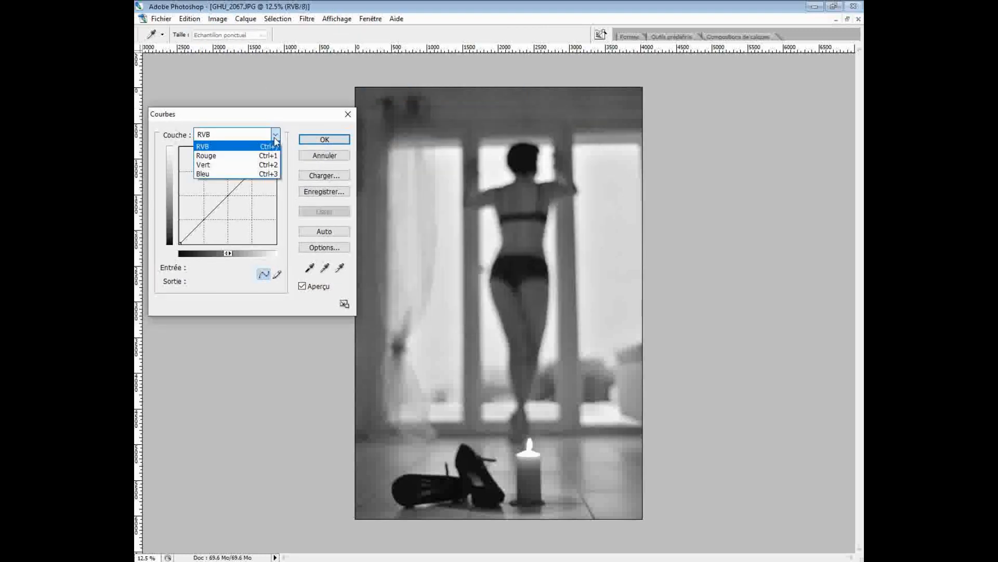
pyautogui.click(228, 147)
pyautogui.moveTo(275, 147); pyautogui.dragTo(275, 191)
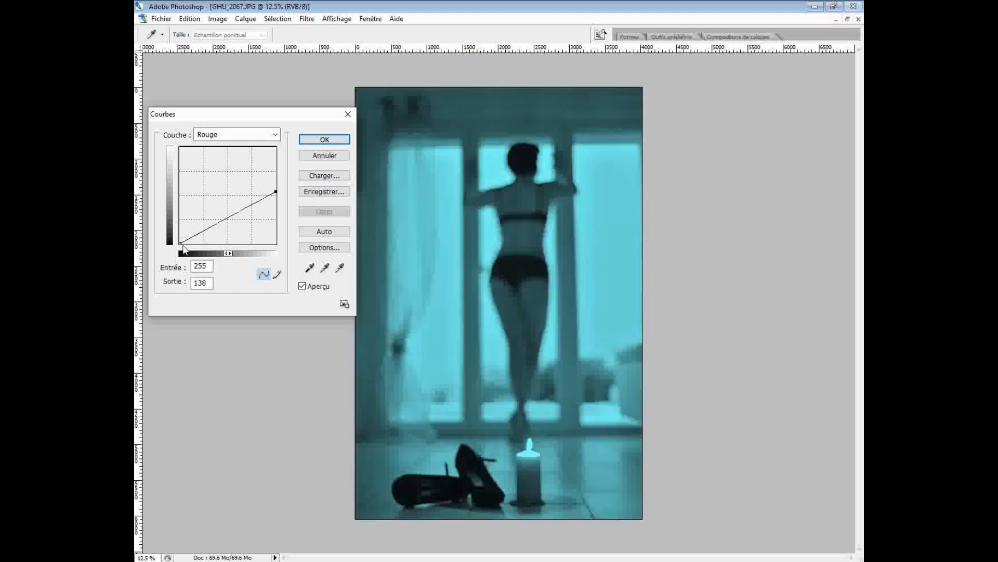
# Try the Rouge curve with its highlight output at 65 and shadow output at 255, and discard the Courbes adjustment
pyautogui.moveTo(180, 243)
pyautogui.mouseDown()
pyautogui.moveTo(180, 196)
pyautogui.moveTo(177, 249)
pyautogui.mouseUp()
pyautogui.moveTo(275, 193); pyautogui.dragTo(276, 219)
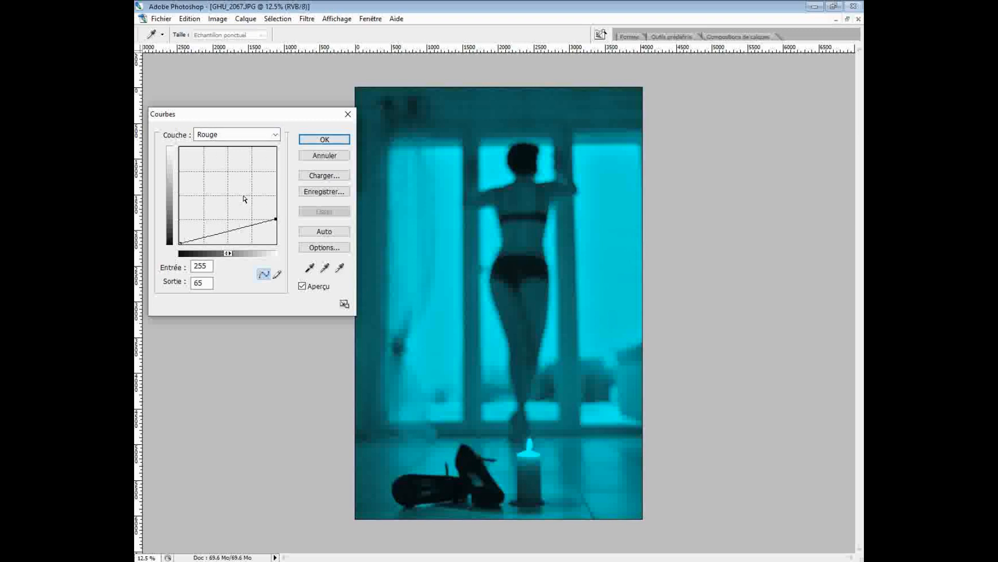
pyautogui.moveTo(183, 242); pyautogui.dragTo(177, 147)
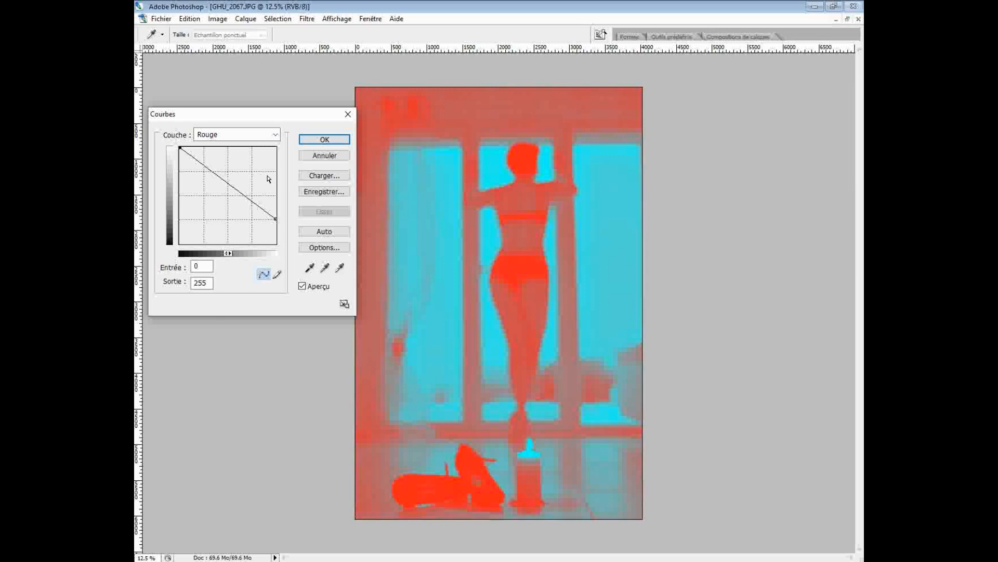
pyautogui.click(319, 155)
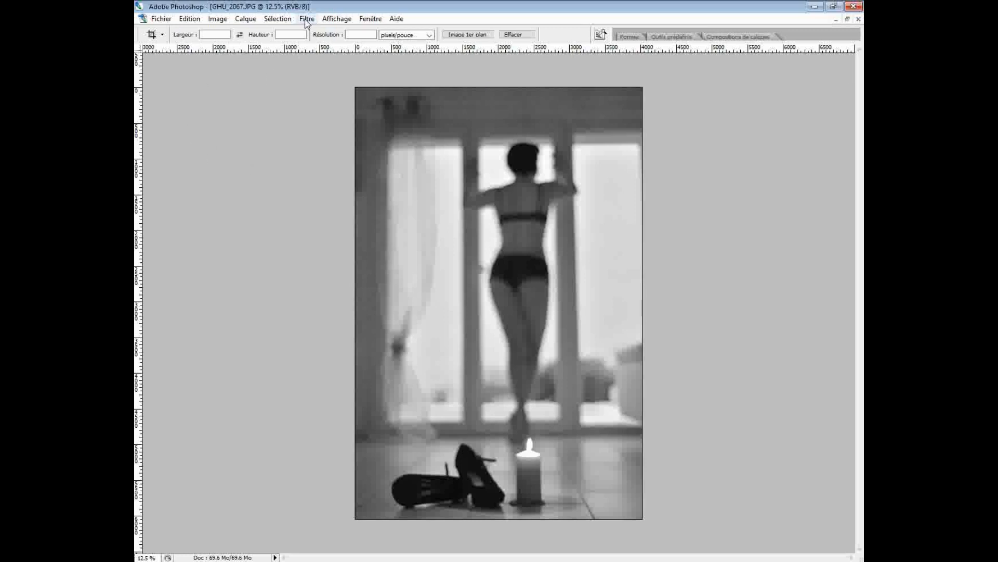
# Try a Filtre photo adjustment with the Sépia filter at 25% density, and discard it
pyautogui.click(218, 19)
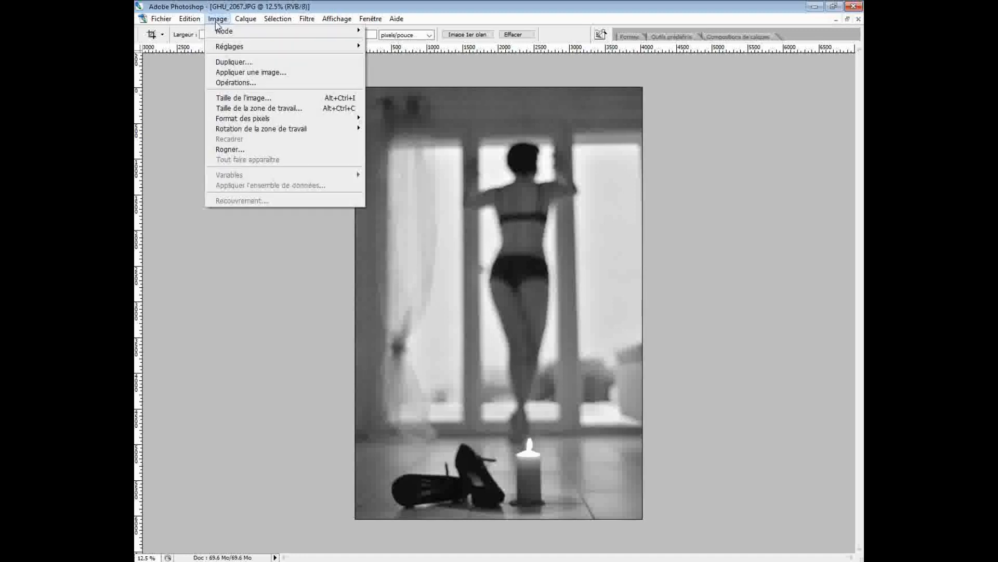
pyautogui.moveTo(241, 49)
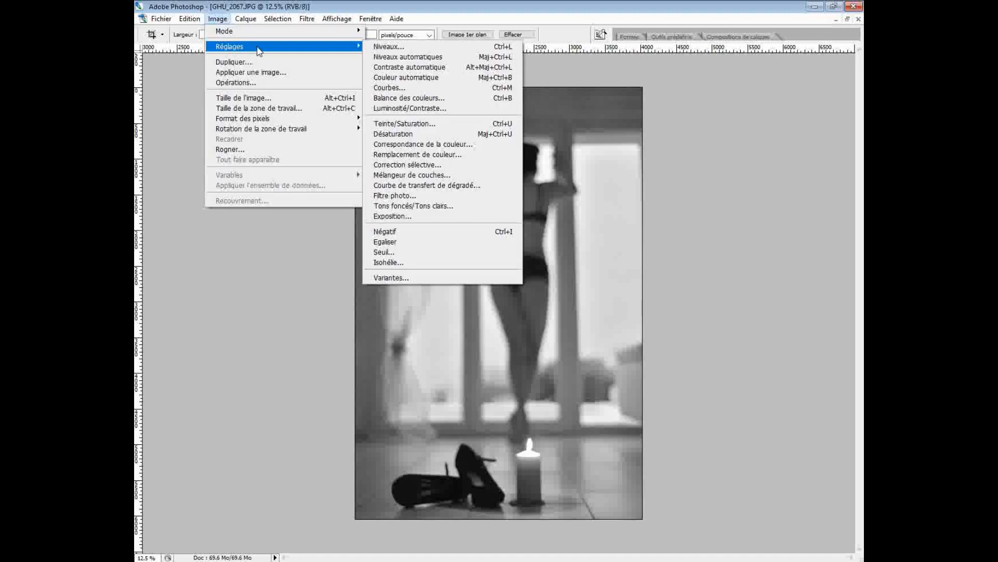
pyautogui.click(400, 197)
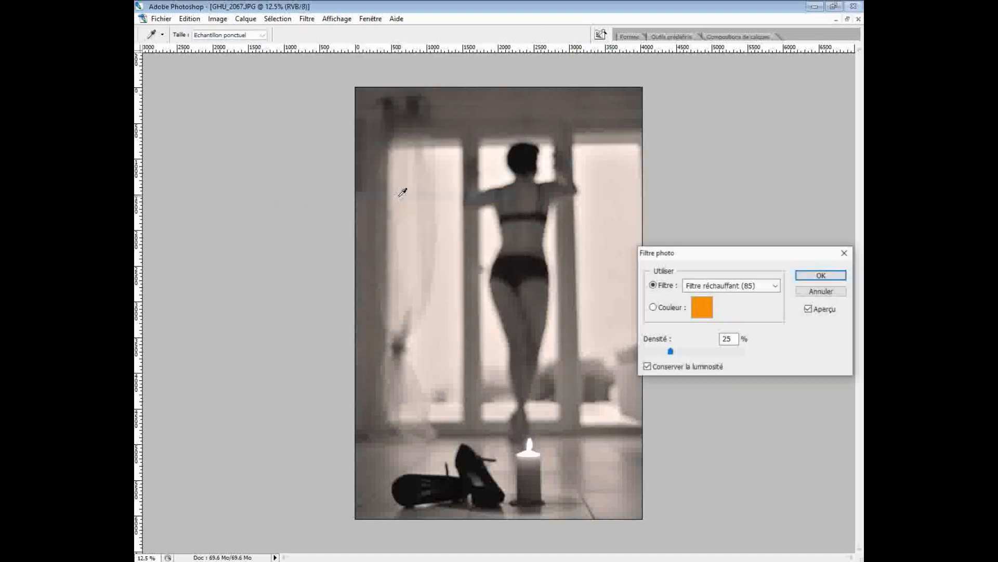
pyautogui.click(770, 285)
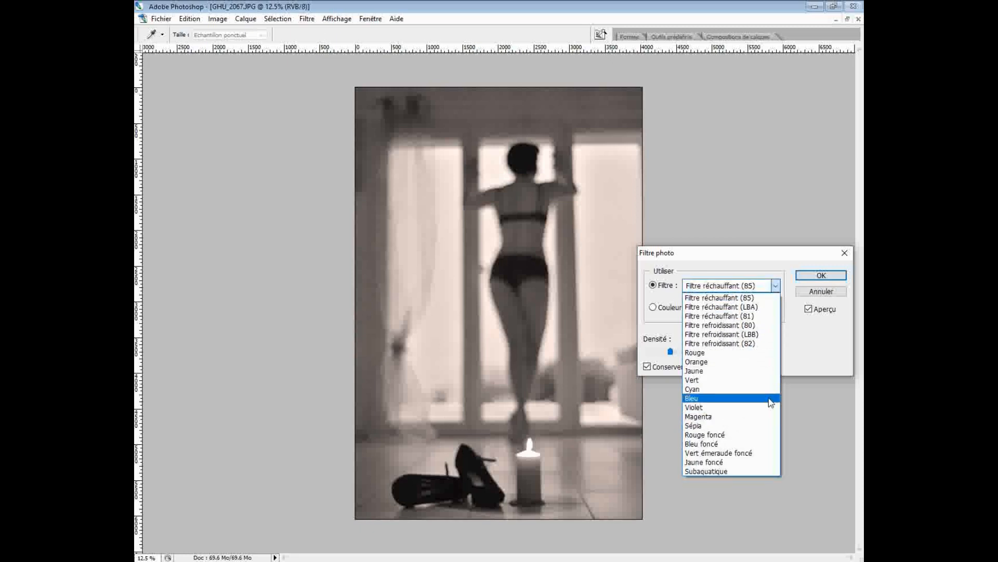
pyautogui.click(707, 428)
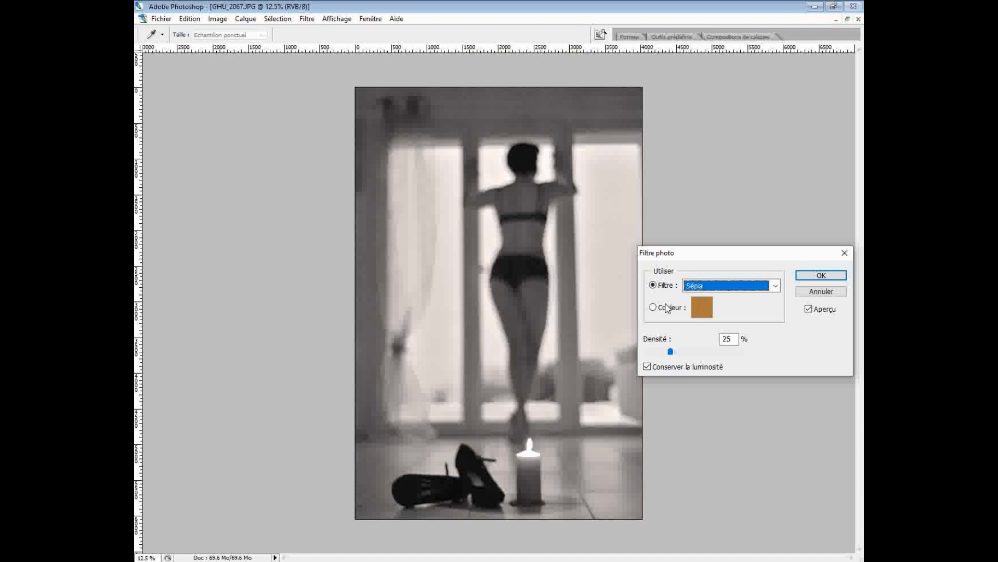
pyautogui.click(829, 291)
# Bring the Navigateur and Calques palettes back into the visible workspace
pyautogui.press('c')
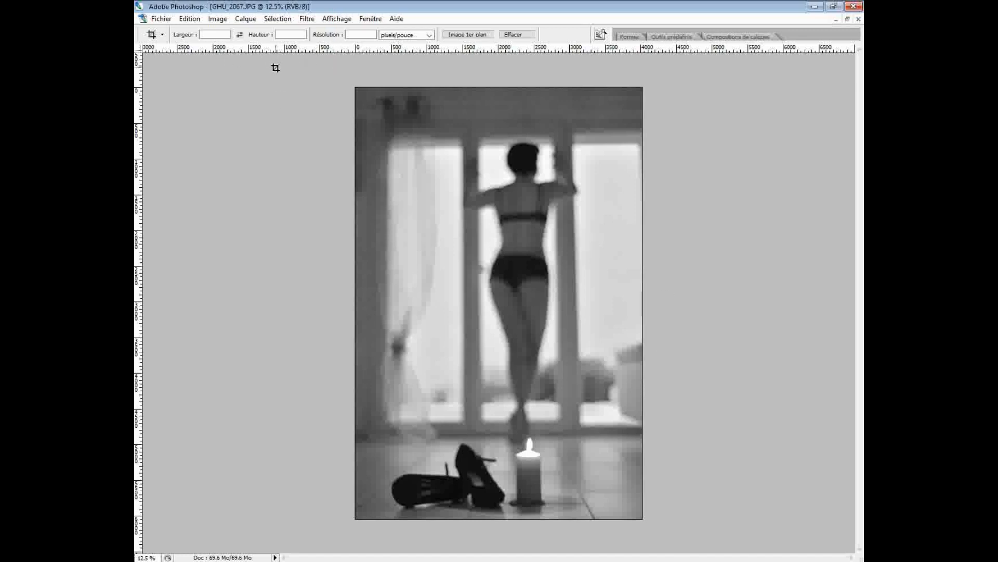
pyautogui.moveTo(137, 56); pyautogui.dragTo(281, 50)
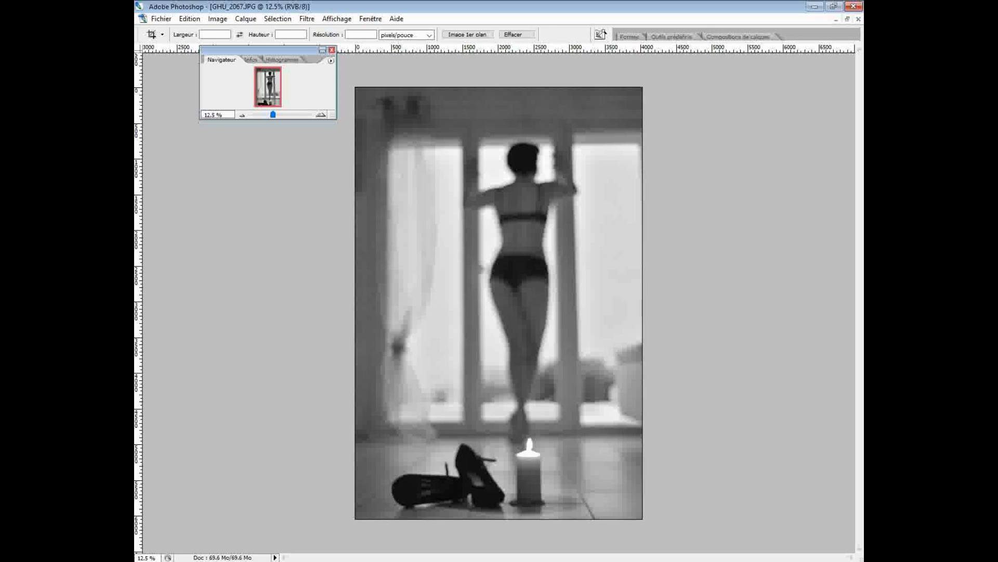
pyautogui.moveTo(136, 270); pyautogui.dragTo(811, 166)
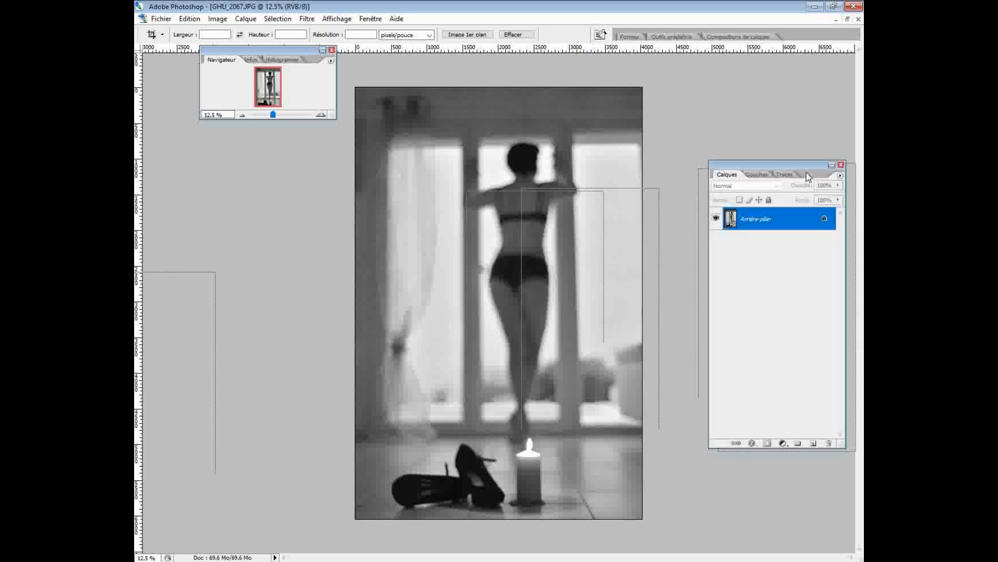
# Revert GHU_2067.JPG to its colour version, and select and copy the whole image
pyautogui.hotkey('ctrl', 'z')
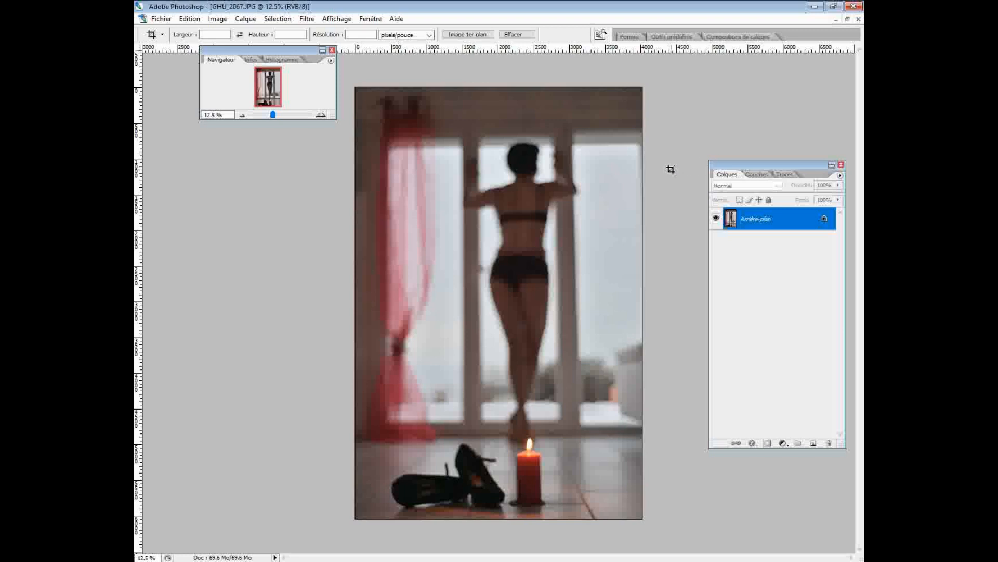
pyautogui.press('v')
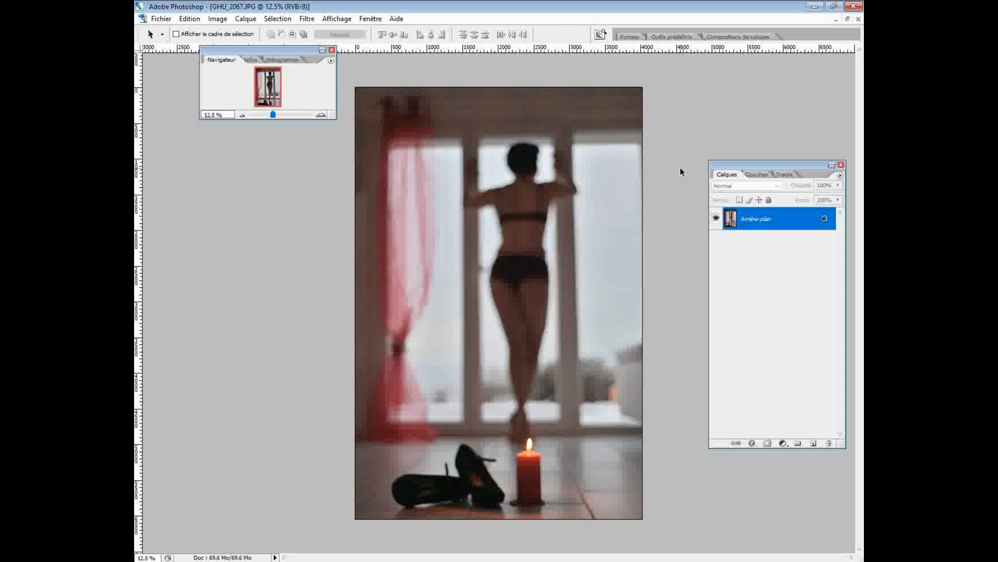
pyautogui.hotkey('ctrl', 'a')
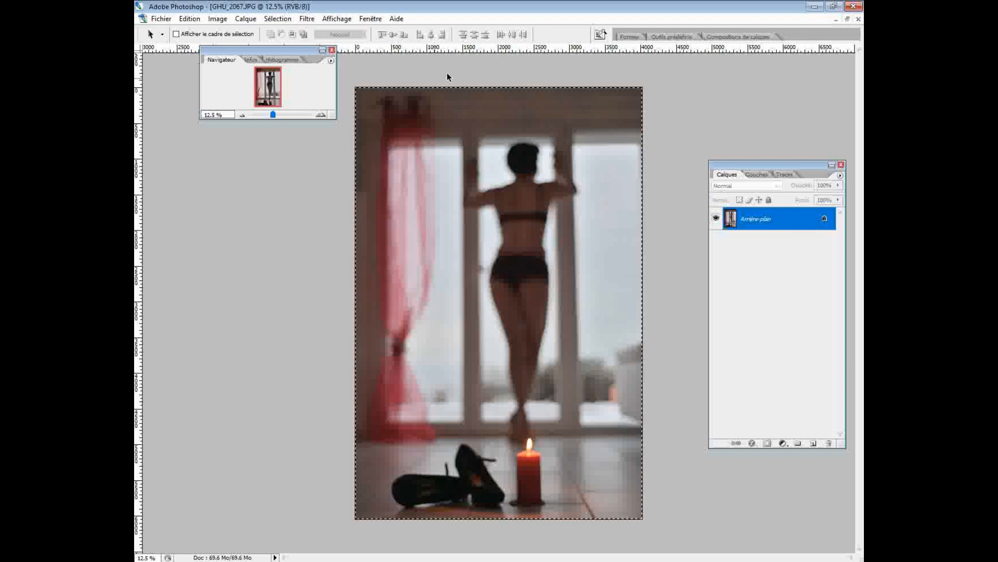
# Paste the colour image into GHU_2067.psd as a layer above the black and white background, and hide it with a black layer mask
pyautogui.click(370, 19)
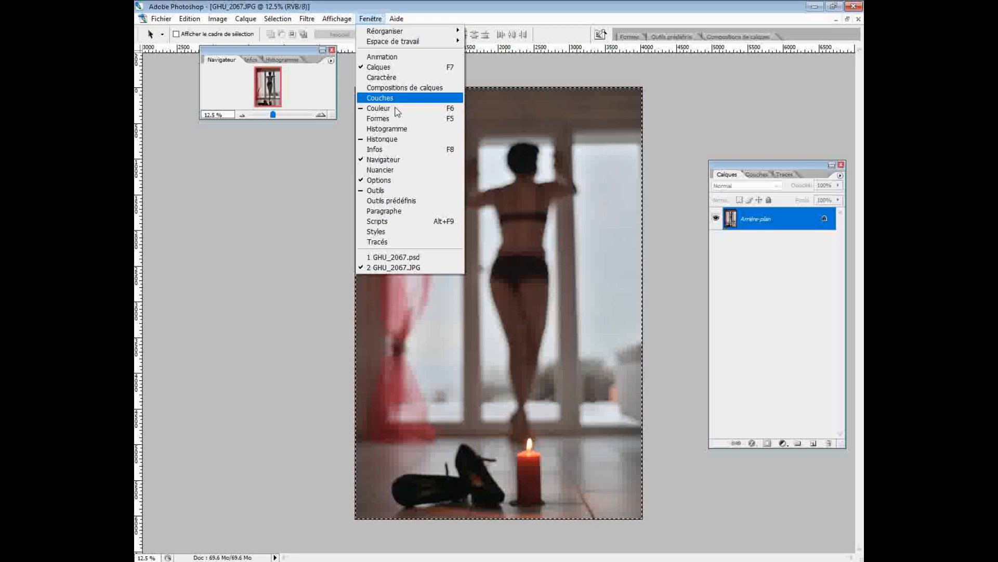
pyautogui.click(411, 257)
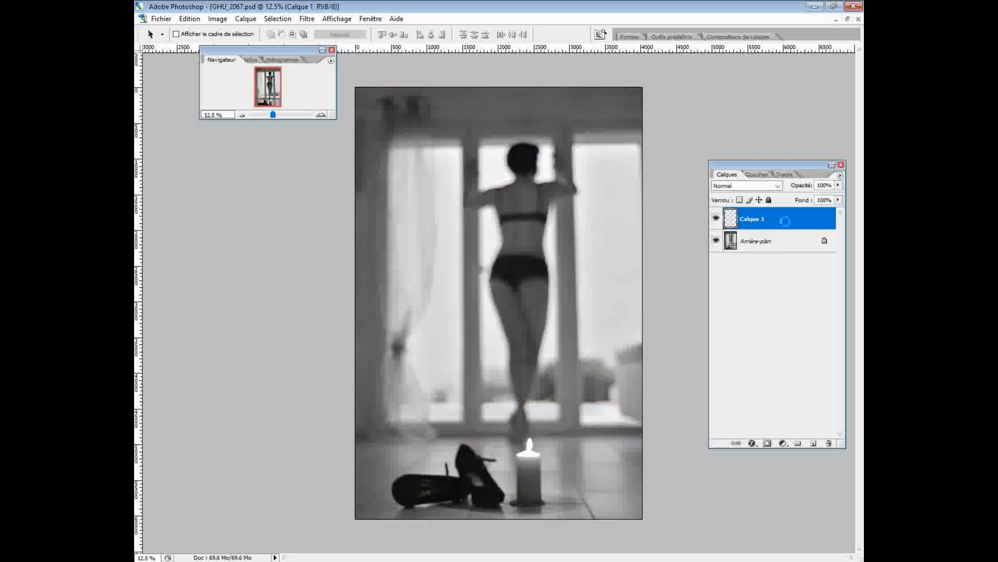
pyautogui.hotkey('ctrl', 'v')
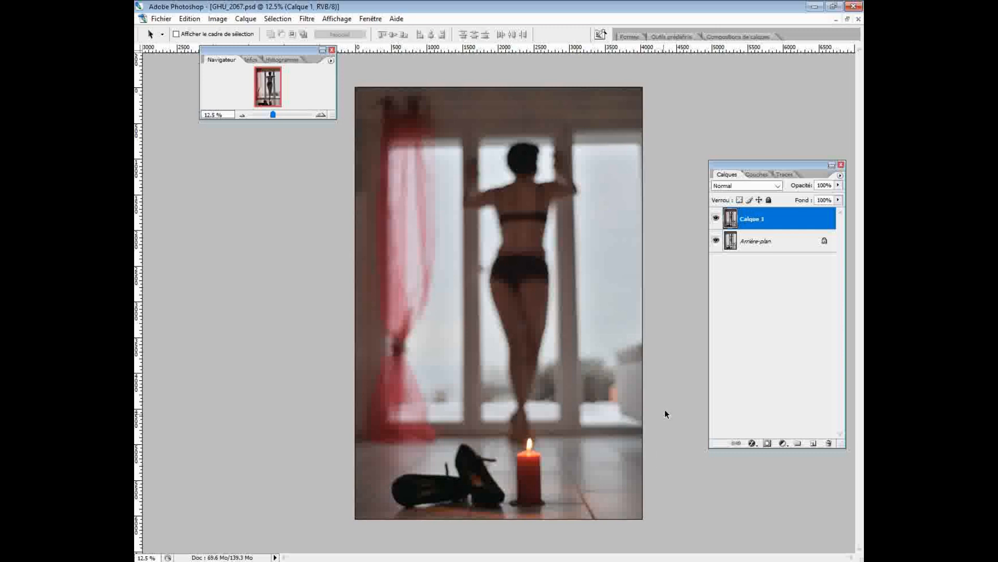
pyautogui.keyDown('alt'); pyautogui.click(768, 442); pyautogui.keyUp('alt')
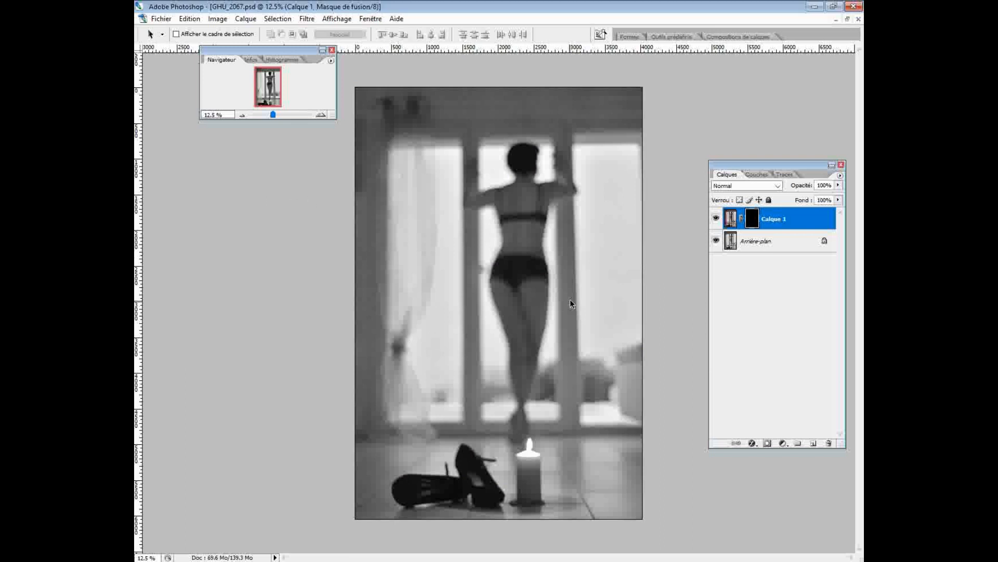
# Erase the layer mask over the candle's body with a soft 141 px Eraser at 0% hardness to reveal its colour
pyautogui.scroll(3, 570, 299)
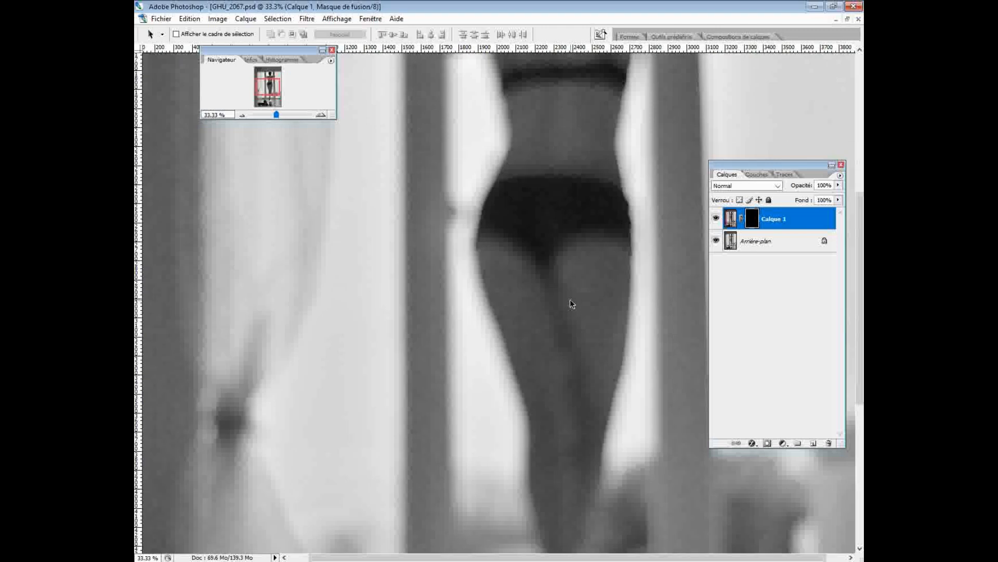
pyautogui.moveTo(862, 245); pyautogui.dragTo(863, 396)
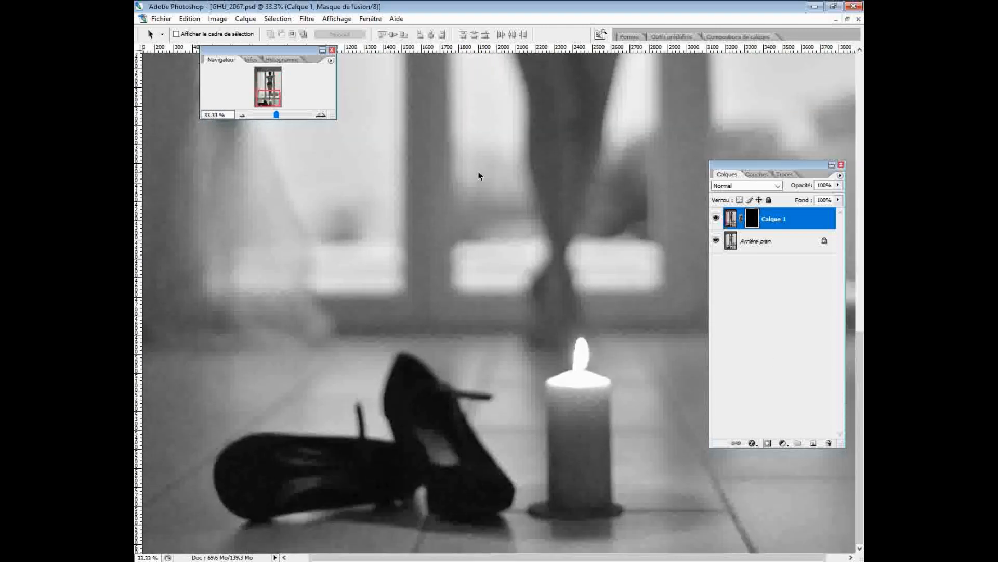
pyautogui.click(339, 20)
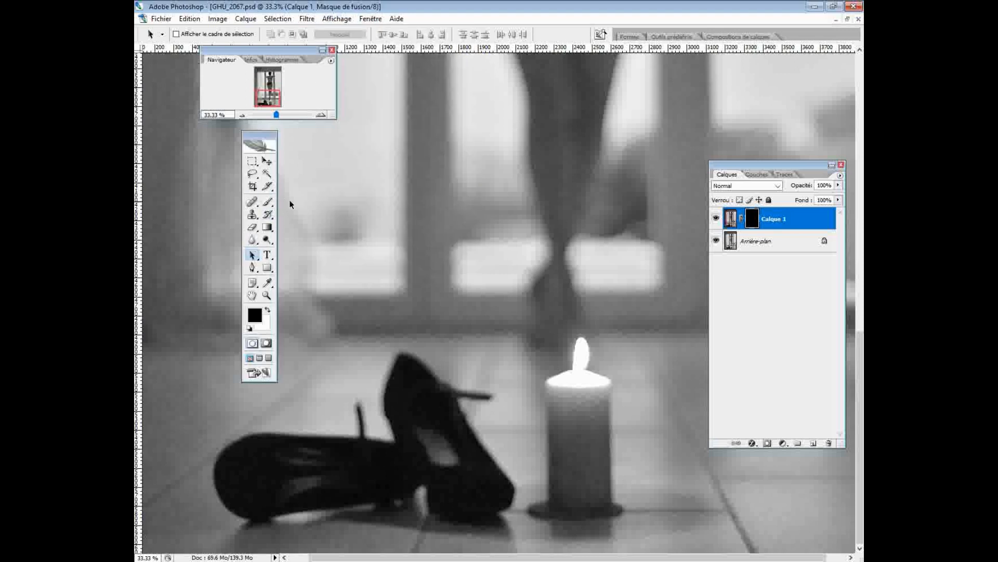
pyautogui.click(253, 229)
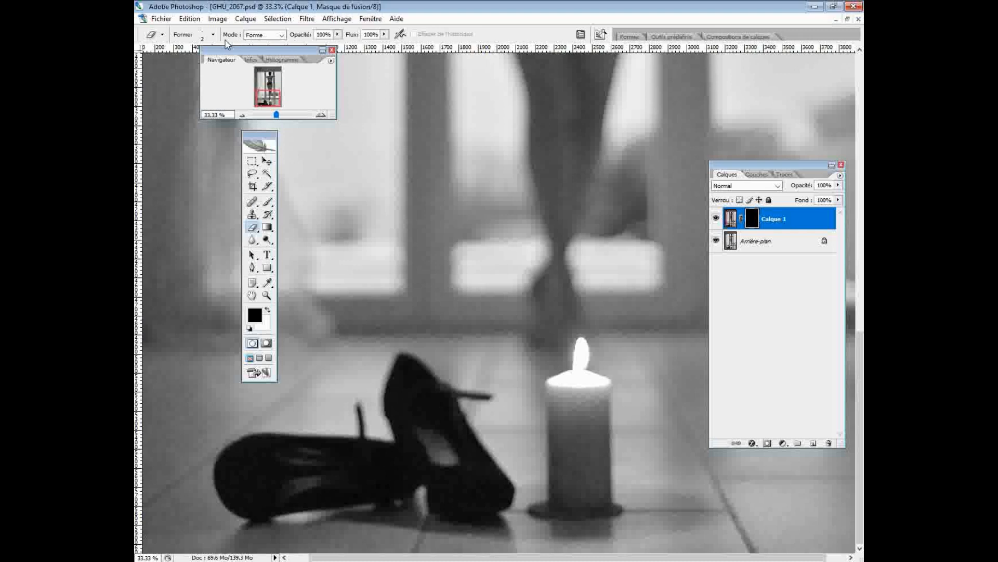
pyautogui.click(213, 35)
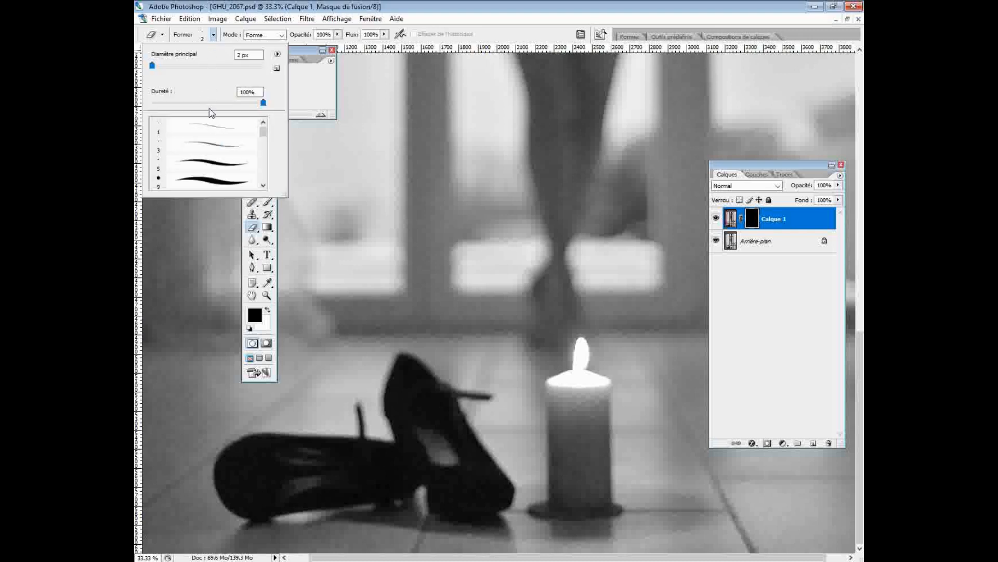
pyautogui.moveTo(260, 135); pyautogui.dragTo(272, 148)
pyautogui.click(221, 166)
pyautogui.moveTo(189, 68); pyautogui.dragTo(219, 71)
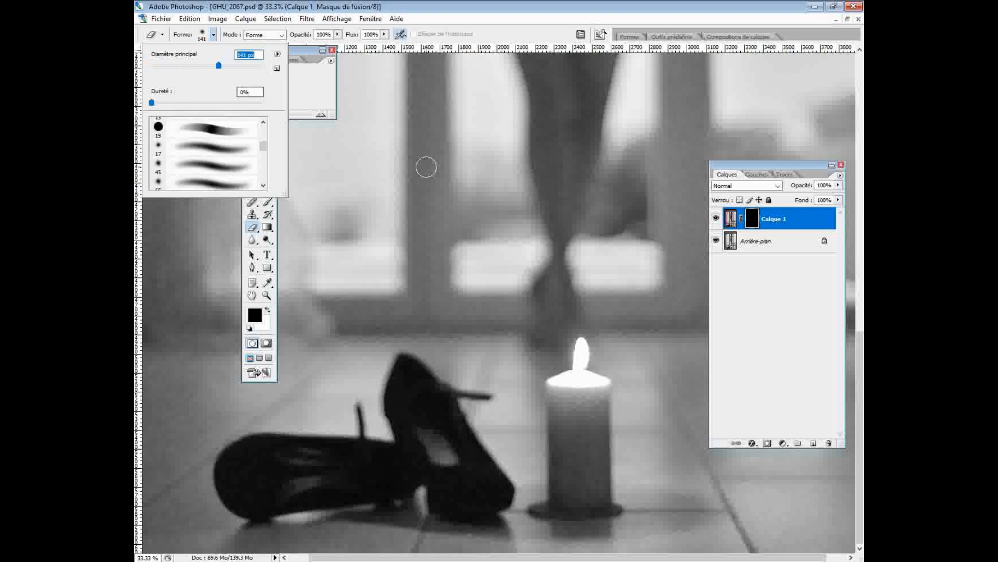
pyautogui.moveTo(578, 423)
pyautogui.mouseDown()
pyautogui.moveTo(576, 380)
pyautogui.moveTo(560, 386)
pyautogui.mouseUp()
pyautogui.moveTo(571, 419)
pyautogui.mouseDown()
pyautogui.moveTo(567, 475)
pyautogui.moveTo(588, 455)
pyautogui.moveTo(593, 398)
pyautogui.moveTo(600, 428)
pyautogui.moveTo(591, 489)
pyautogui.moveTo(582, 470)
pyautogui.moveTo(564, 480)
pyautogui.moveTo(567, 445)
pyautogui.moveTo(567, 476)
pyautogui.moveTo(566, 457)
pyautogui.moveTo(586, 482)
pyautogui.moveTo(576, 494)
pyautogui.moveTo(563, 486)
pyautogui.moveTo(562, 498)
pyautogui.moveTo(597, 494)
pyautogui.moveTo(600, 449)
pyautogui.moveTo(600, 496)
pyautogui.moveTo(589, 497)
pyautogui.moveTo(578, 447)
pyautogui.moveTo(596, 384)
pyautogui.moveTo(584, 377)
pyautogui.moveTo(596, 385)
pyautogui.moveTo(564, 405)
pyautogui.mouseUp()
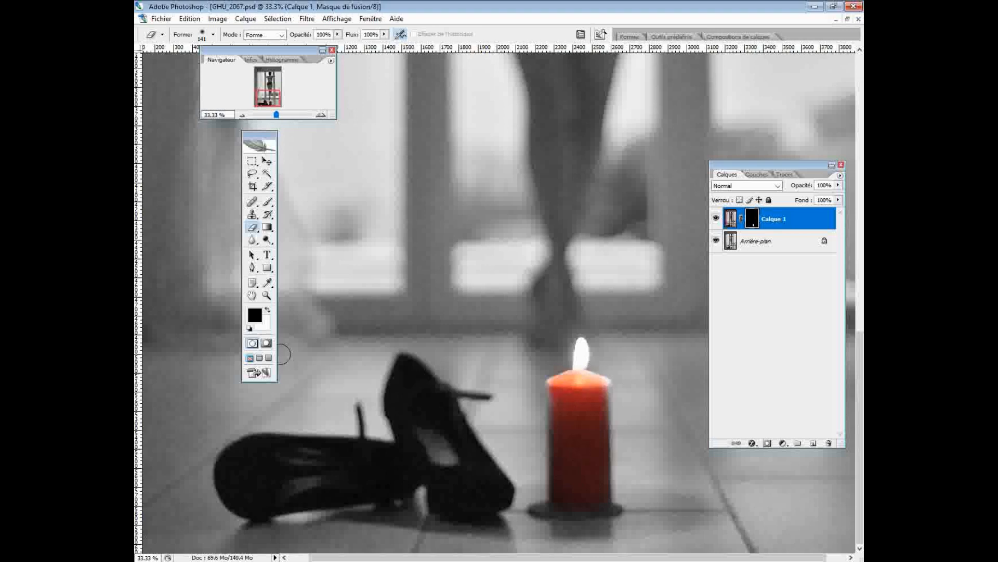
# Refine the mask along the candle's edges, base and flame with a 45 px Eraser to reveal their colour
pyautogui.click(267, 296)
pyautogui.moveTo(488, 300); pyautogui.dragTo(645, 523)
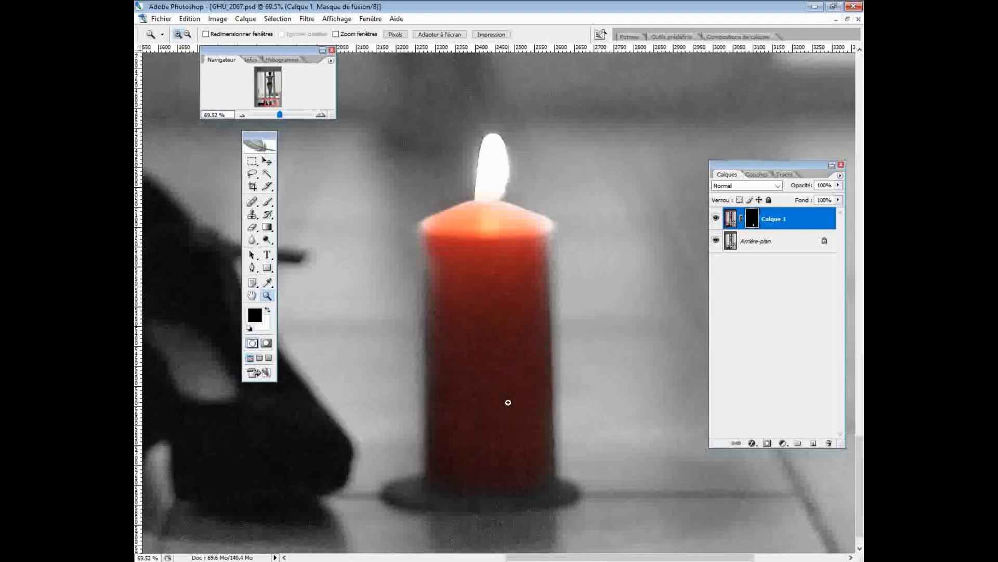
pyautogui.click(267, 201)
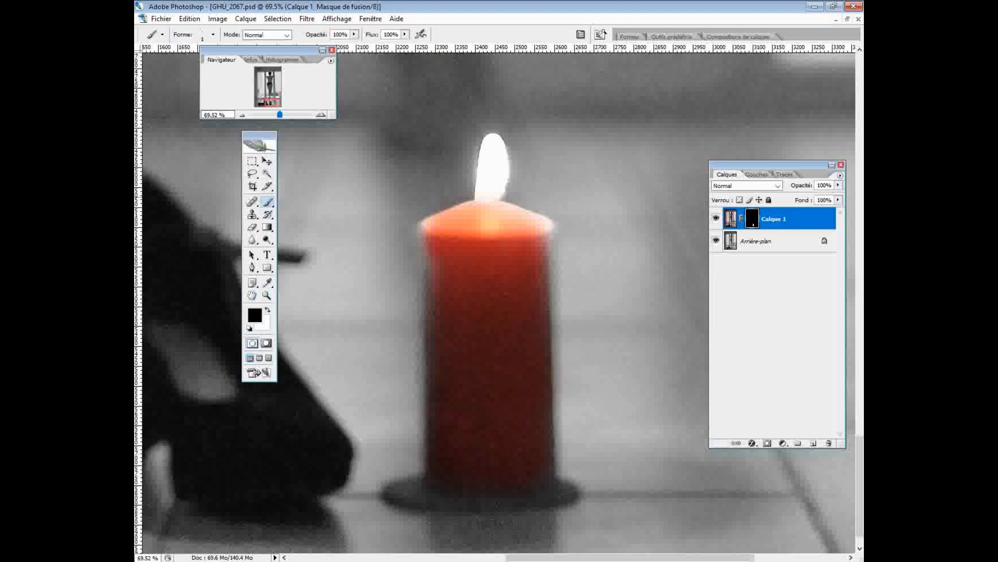
pyautogui.click(252, 227)
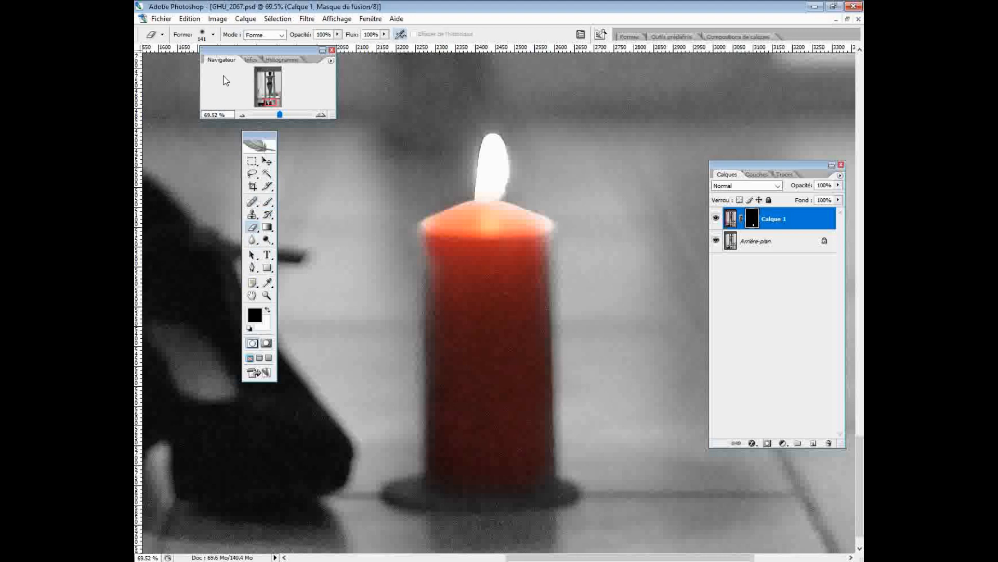
pyautogui.click(214, 36)
pyautogui.click(173, 66)
pyautogui.click(437, 223)
pyautogui.moveTo(426, 230)
pyautogui.mouseDown()
pyautogui.moveTo(436, 287)
pyautogui.moveTo(432, 482)
pyautogui.moveTo(395, 490)
pyautogui.moveTo(485, 496)
pyautogui.moveTo(448, 500)
pyautogui.moveTo(558, 492)
pyautogui.moveTo(540, 485)
pyautogui.moveTo(505, 490)
pyautogui.moveTo(495, 503)
pyautogui.moveTo(568, 491)
pyautogui.moveTo(555, 484)
pyautogui.moveTo(568, 496)
pyautogui.moveTo(548, 464)
pyautogui.moveTo(545, 228)
pyautogui.moveTo(492, 209)
pyautogui.moveTo(547, 225)
pyautogui.moveTo(540, 254)
pyautogui.moveTo(483, 221)
pyautogui.moveTo(508, 211)
pyautogui.moveTo(467, 207)
pyautogui.moveTo(478, 210)
pyautogui.moveTo(495, 162)
pyautogui.moveTo(495, 192)
pyautogui.moveTo(498, 180)
pyautogui.moveTo(483, 199)
pyautogui.moveTo(491, 157)
pyautogui.mouseUp()
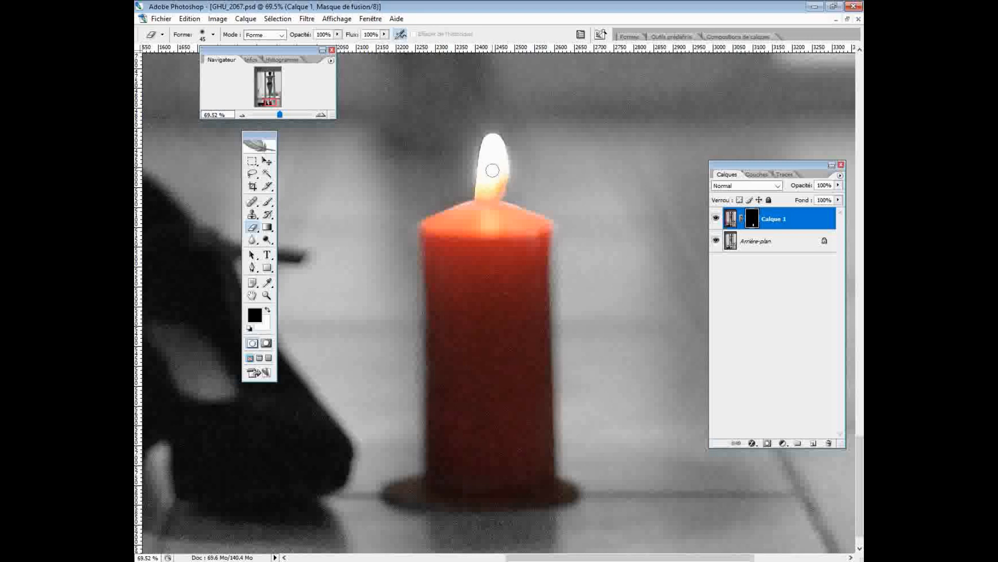
# Examine the whole black and white photo with its coloured candle
pyautogui.hotkey('ctrl', '-')
pyautogui.hotkey('ctrl', '-')
pyautogui.hotkey('ctrl', '-')
pyautogui.hotkey('ctrl', '-')
pyautogui.hotkey('ctrl', '-')
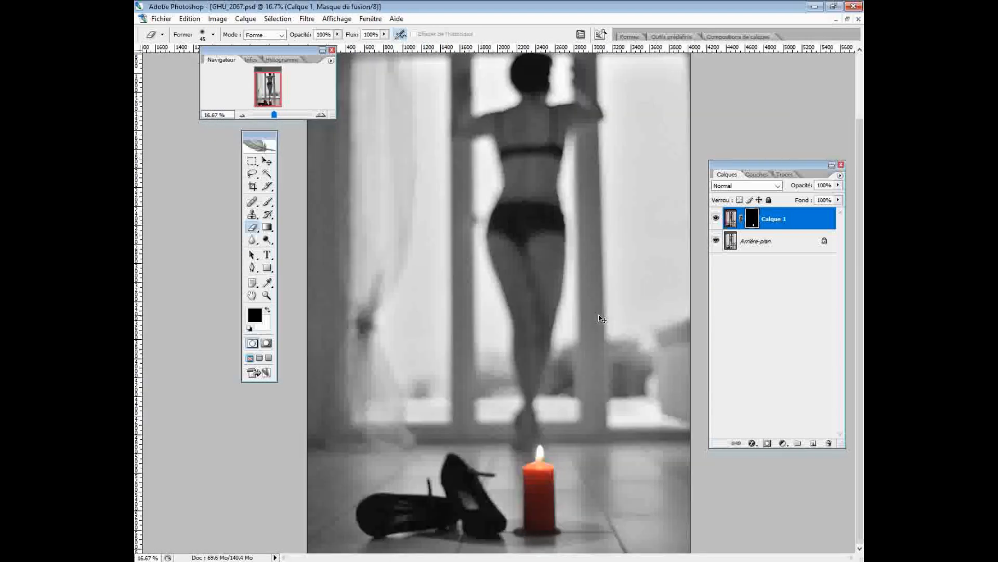
pyautogui.hotkey('ctrl', '-')
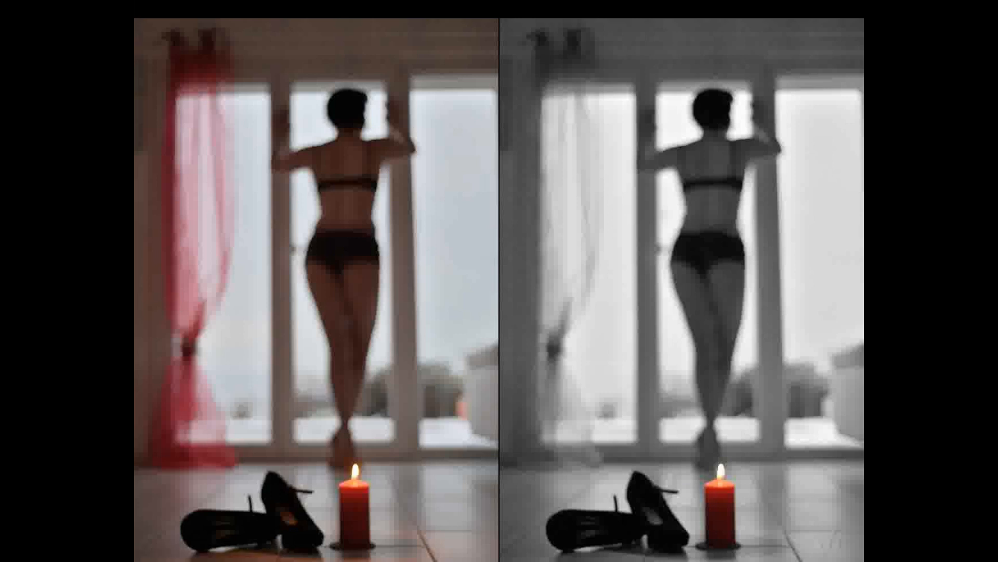
pyautogui.press('Right')
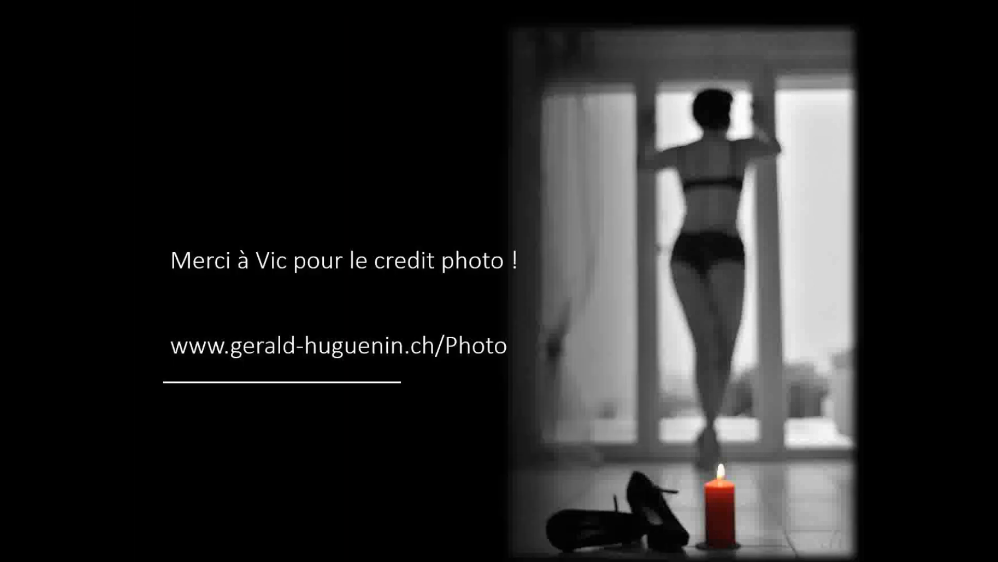